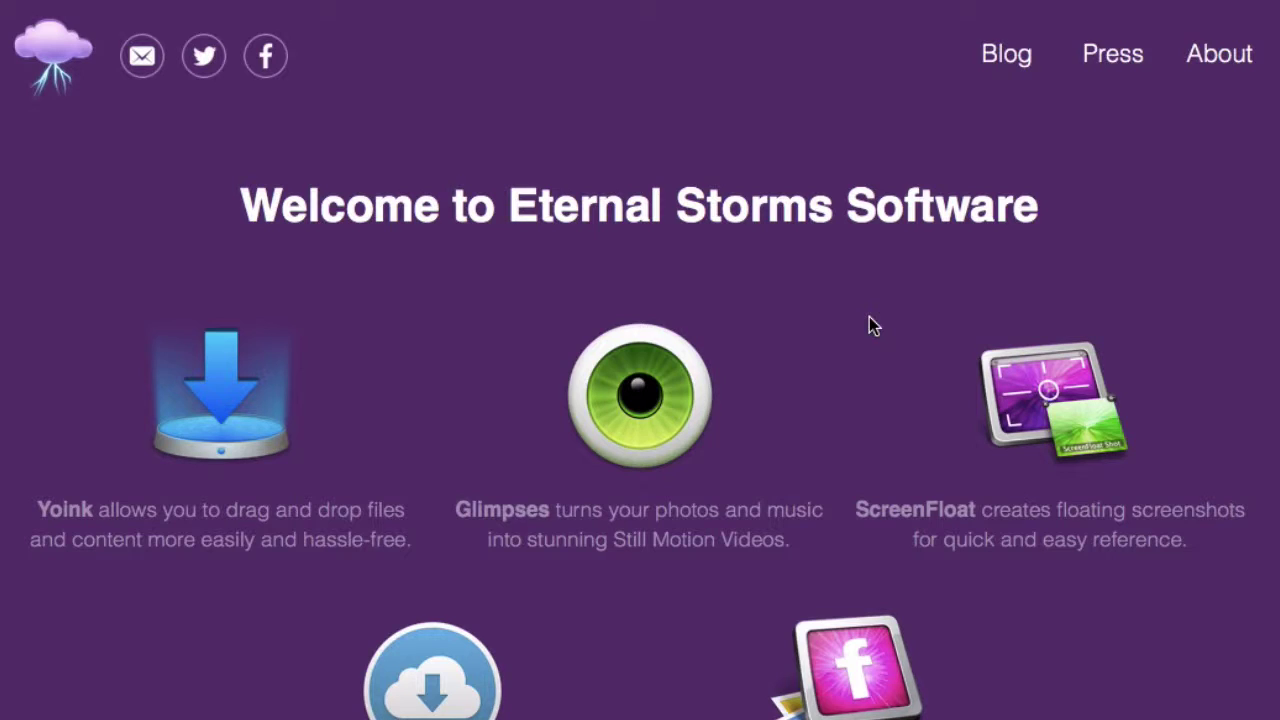
- Scroll the Eternal Storms homepage down to Transloader, flickery and the Freeware section
{"action": "scroll", "coordinate": [869, 318], "scroll_direction": "down", "scroll_amount": 5}
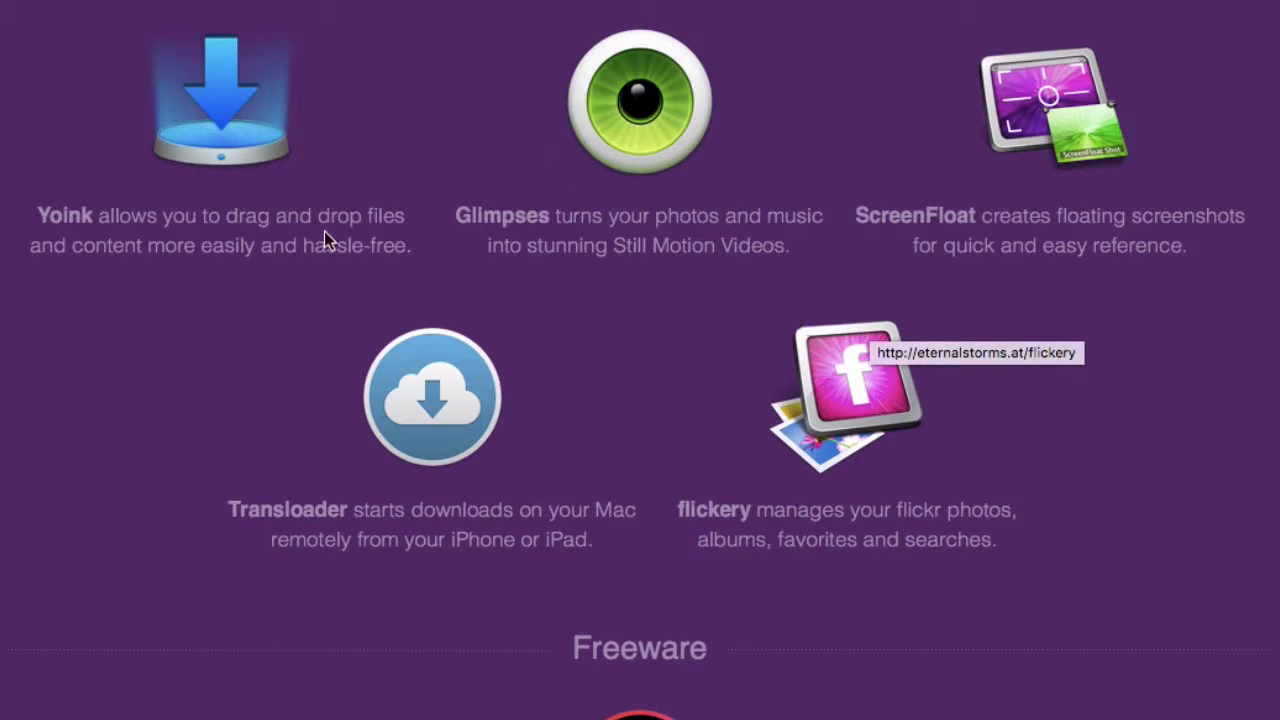
{"action": "scroll", "coordinate": [1086, 185], "scroll_direction": "down", "scroll_amount": 4}
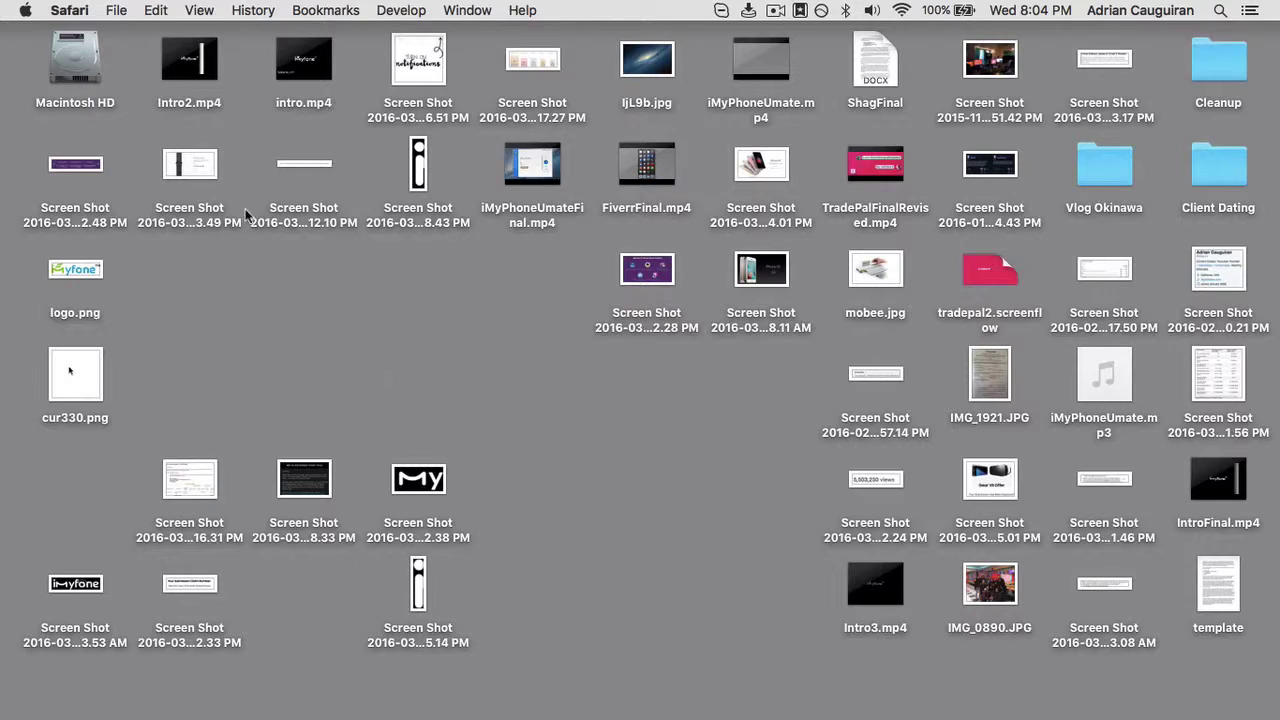
{"action": "left_click", "coordinate": [336, 347]}
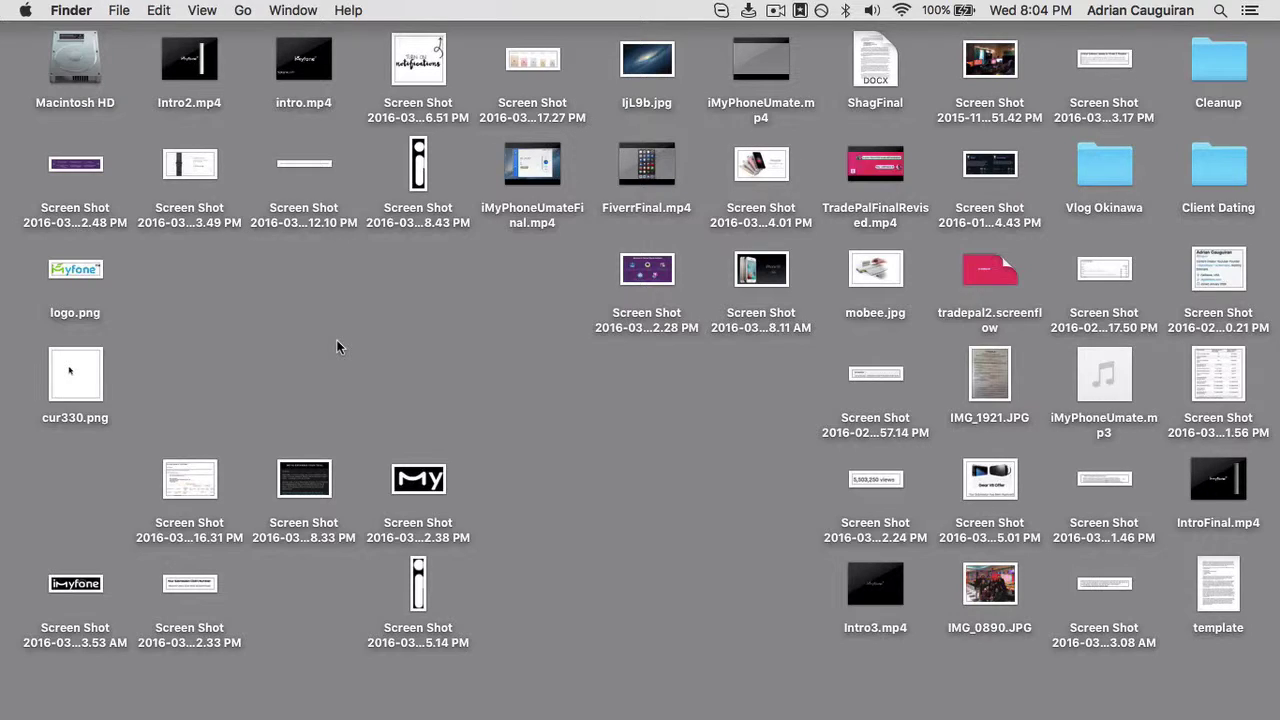
{"action": "right_click", "coordinate": [674, 395]}
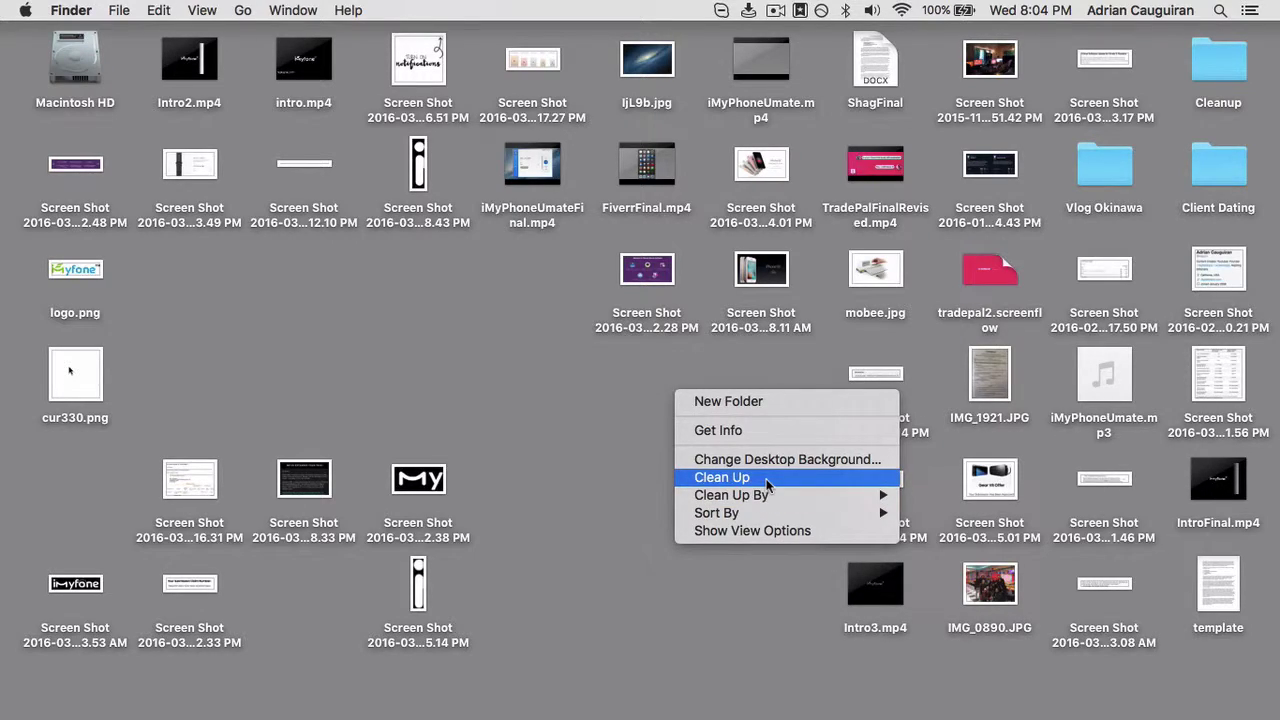
{"action": "mouse_move", "coordinate": [767, 496]}
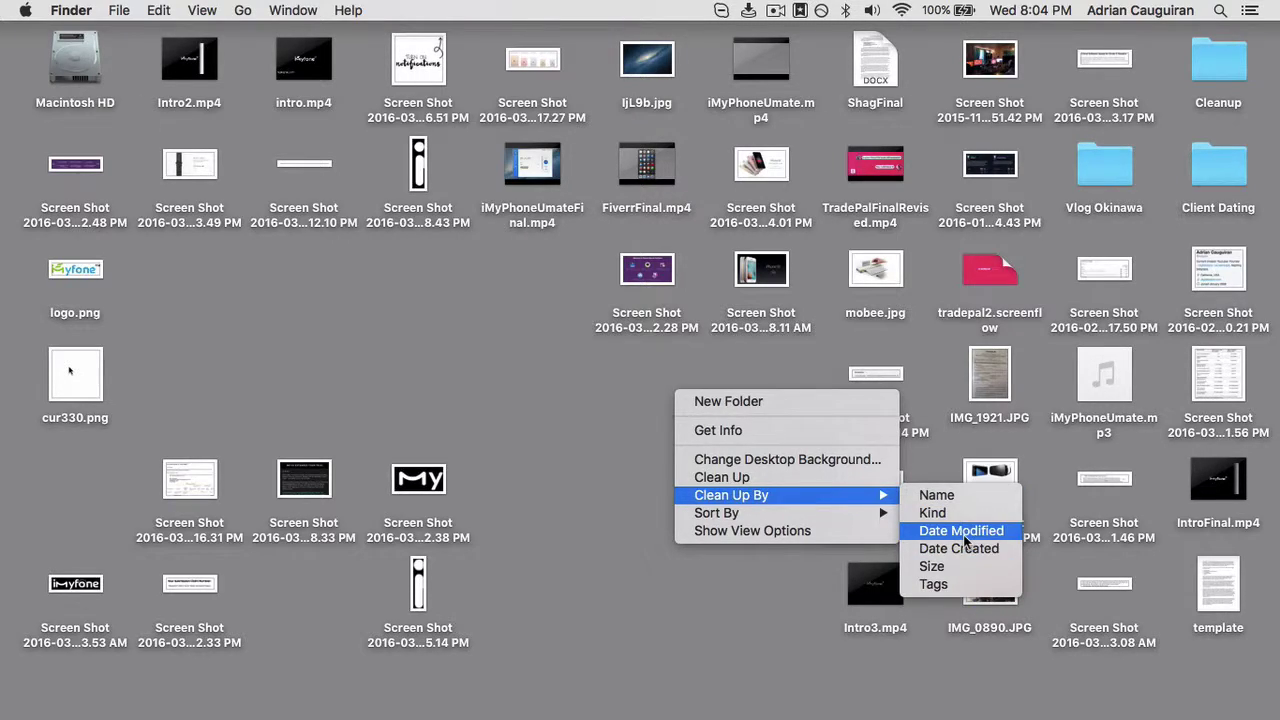
{"action": "mouse_move", "coordinate": [863, 524]}
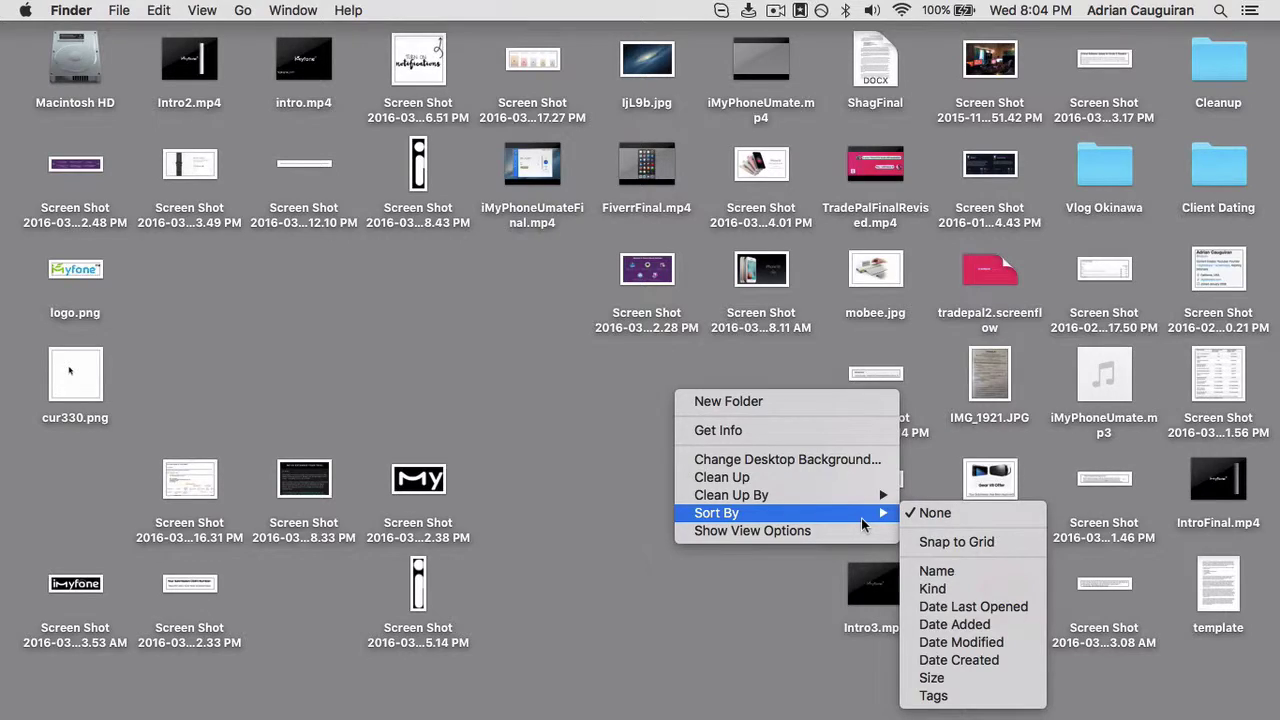
{"action": "left_click", "coordinate": [805, 591]}
{"action": "left_click", "coordinate": [1238, 75]}
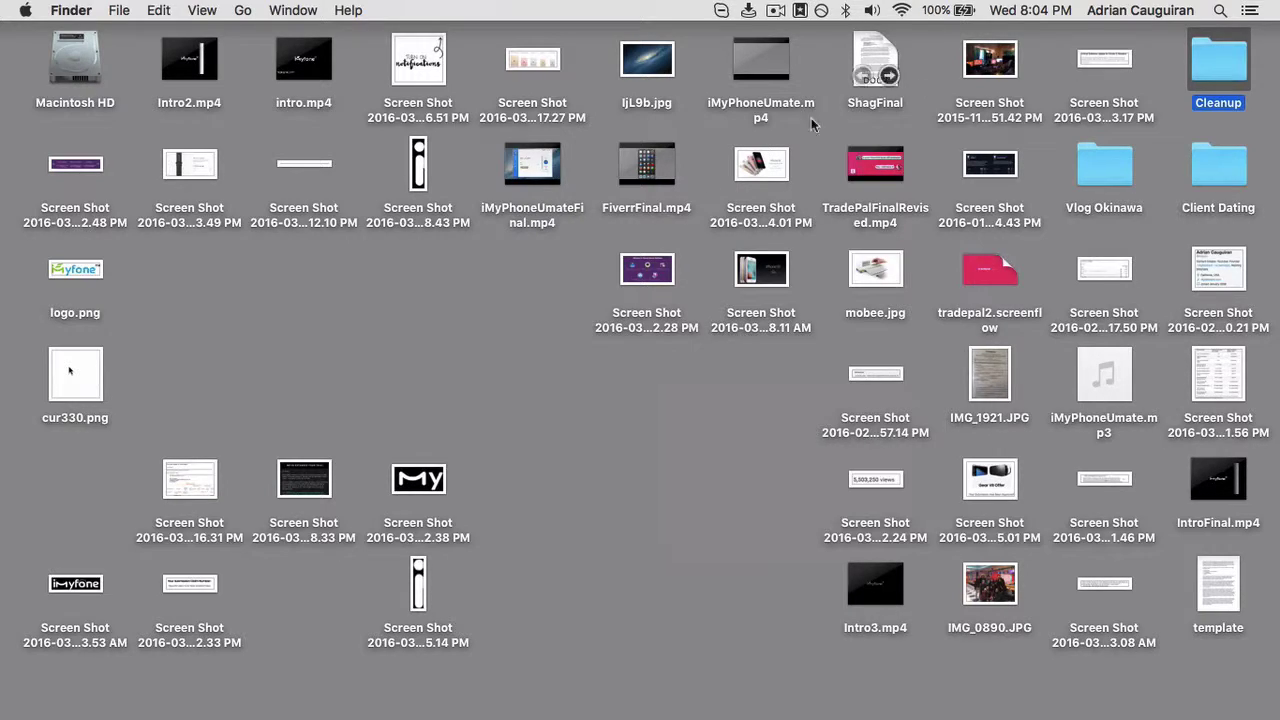
- Drag cur330.png and three screenshots off the desktop, then hide all desktop icons
{"action": "left_click", "coordinate": [280, 325]}
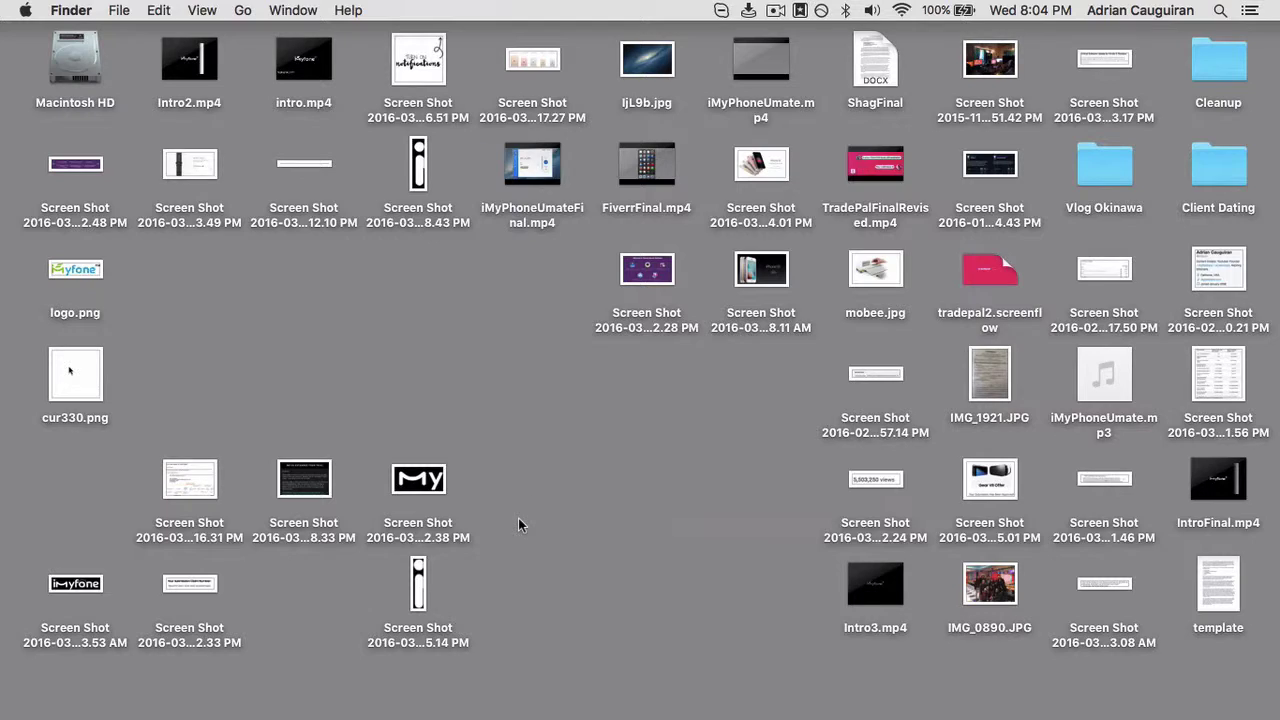
{"action": "left_click_drag", "start_coordinate": [518, 518], "coordinate": [1216, 80]}
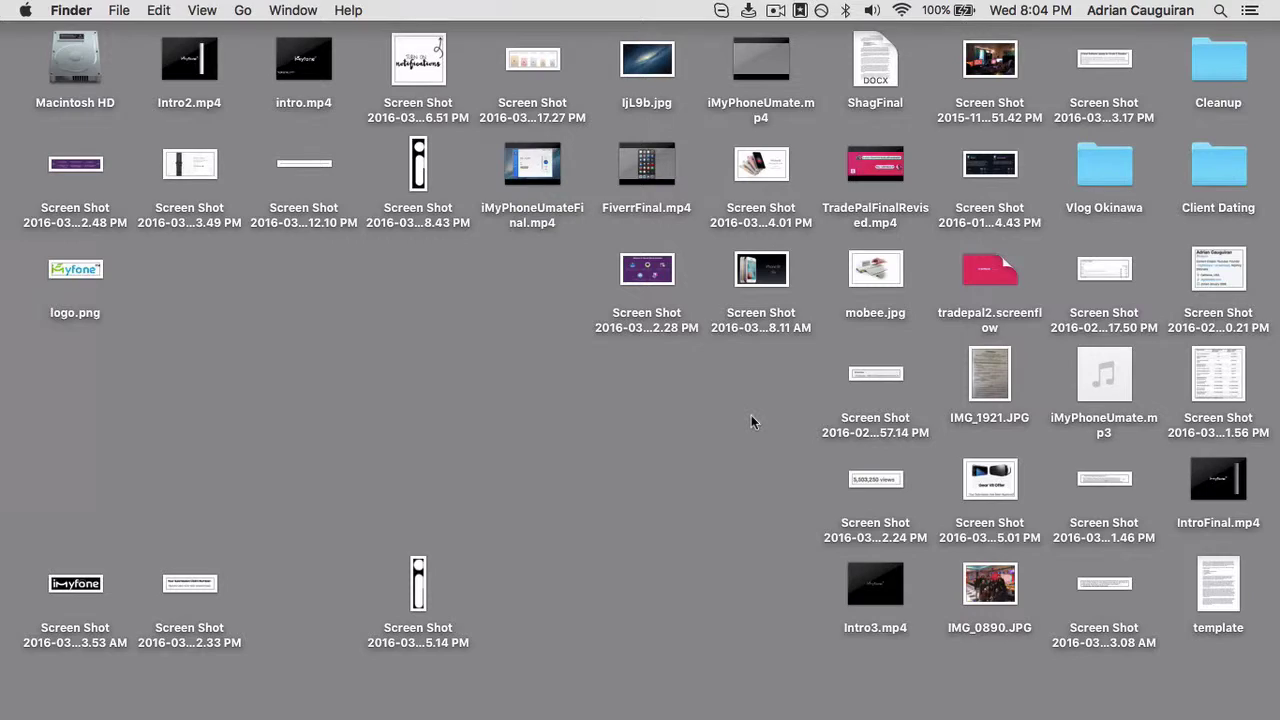
{"action": "left_click", "coordinate": [775, 10]}
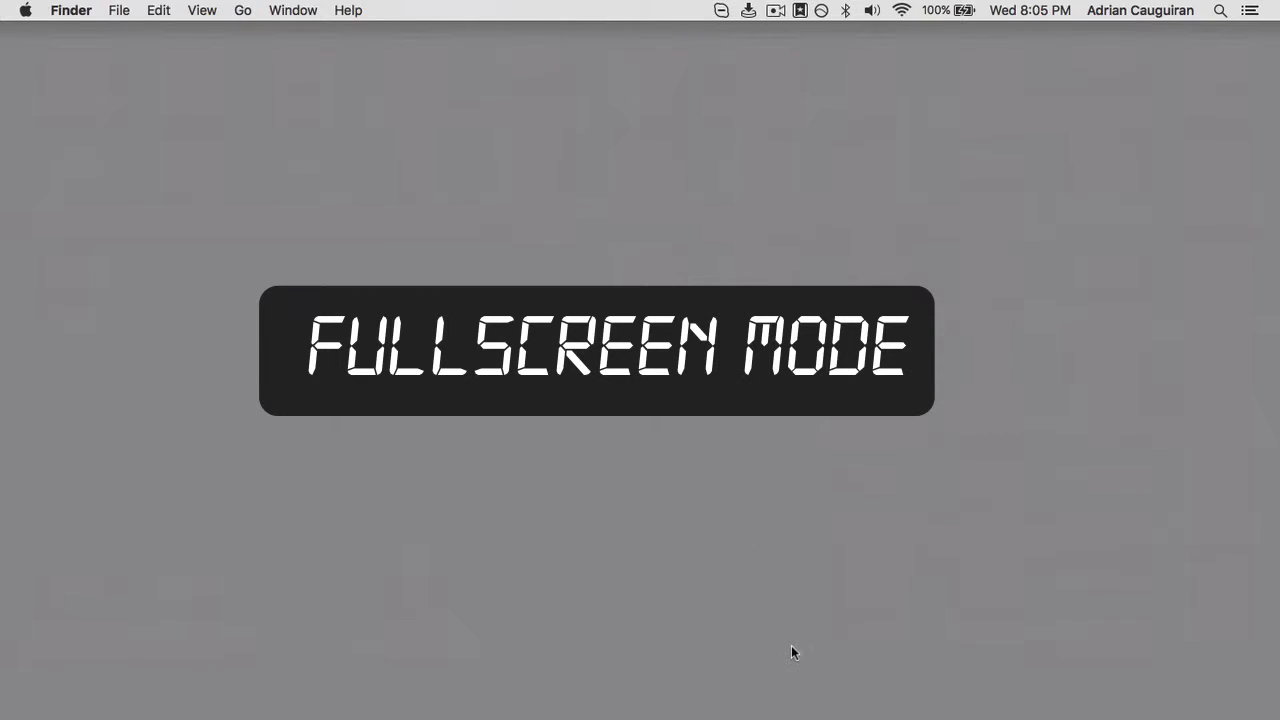
- Bring up Safari's Favorites window from its Dock menu
{"action": "mouse_move", "coordinate": [828, 716]}
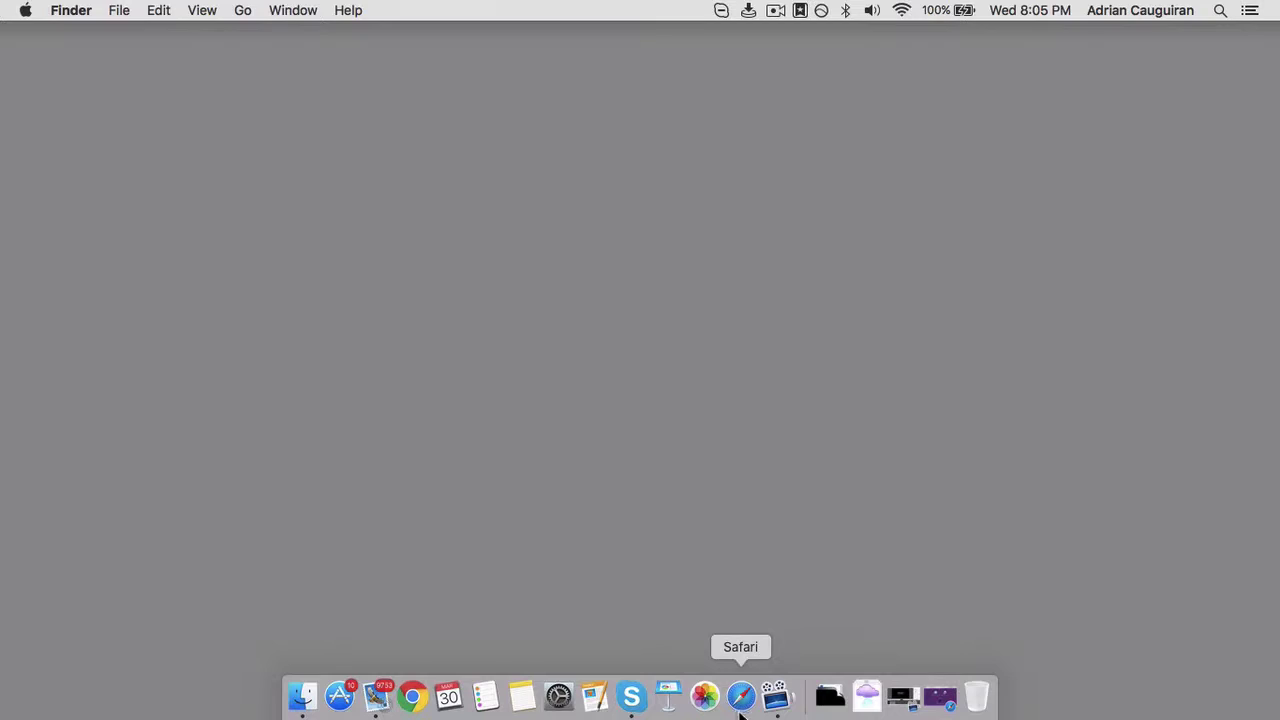
{"action": "left_click", "coordinate": [742, 714]}
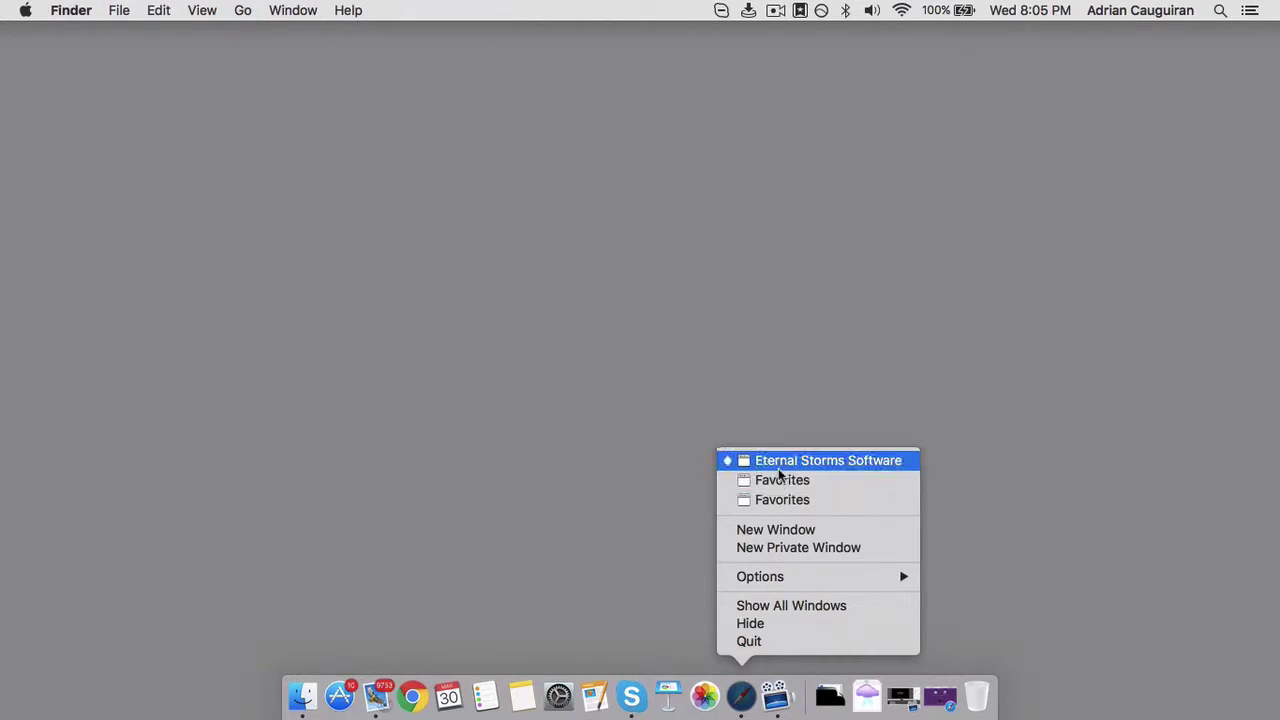
{"action": "left_click", "coordinate": [781, 481]}
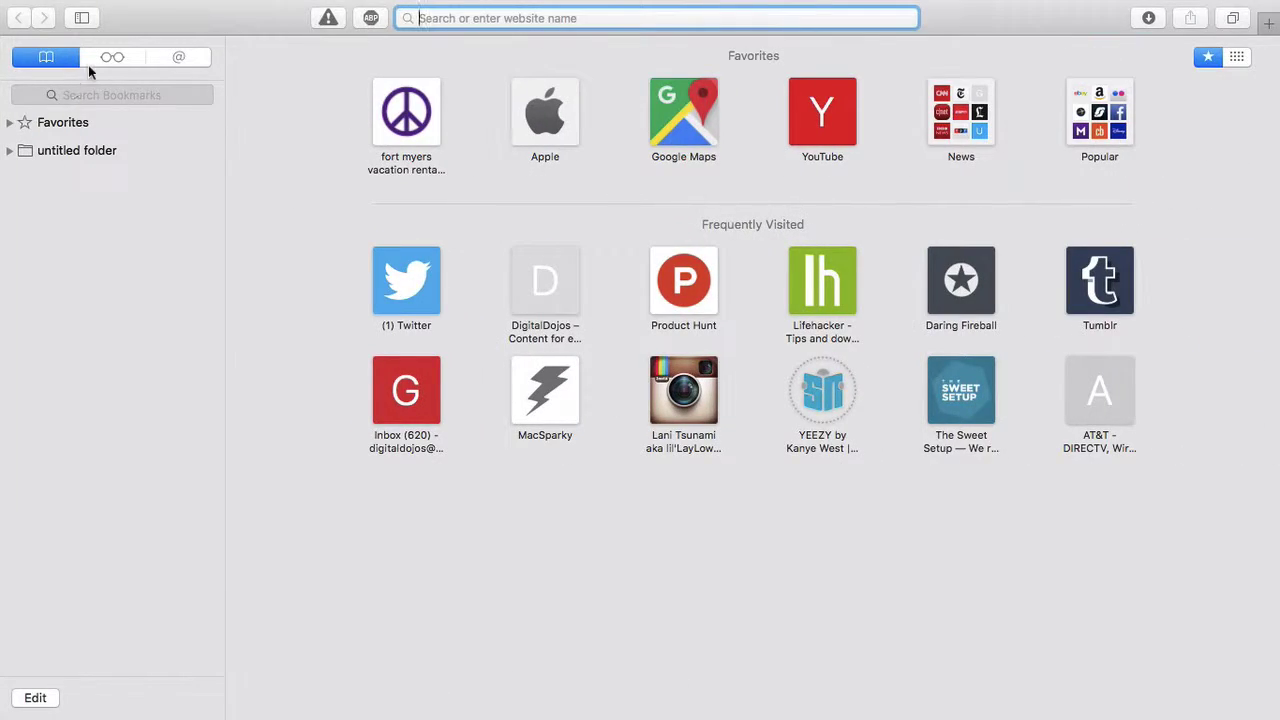
- Toggle Safari in and out of full screen, ending as a normal window
{"action": "left_click", "coordinate": [52, 34]}
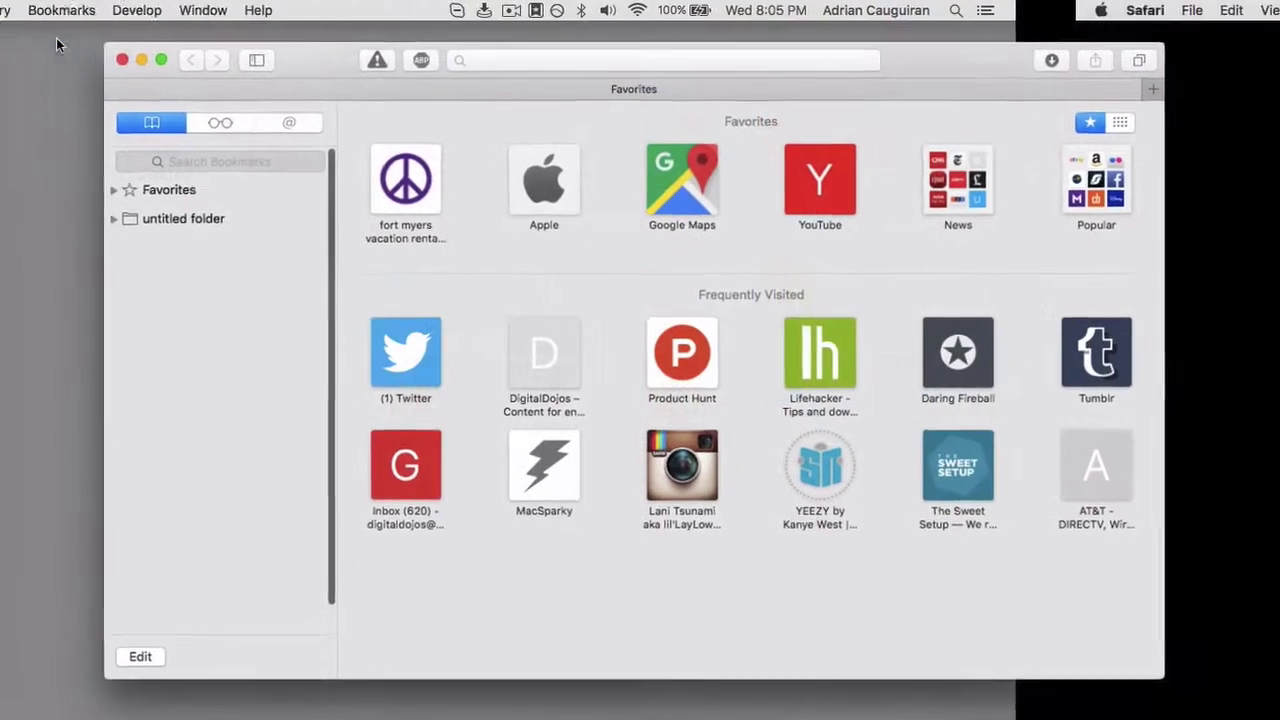
{"action": "left_click", "coordinate": [174, 67]}
{"action": "mouse_move", "coordinate": [288, 5]}
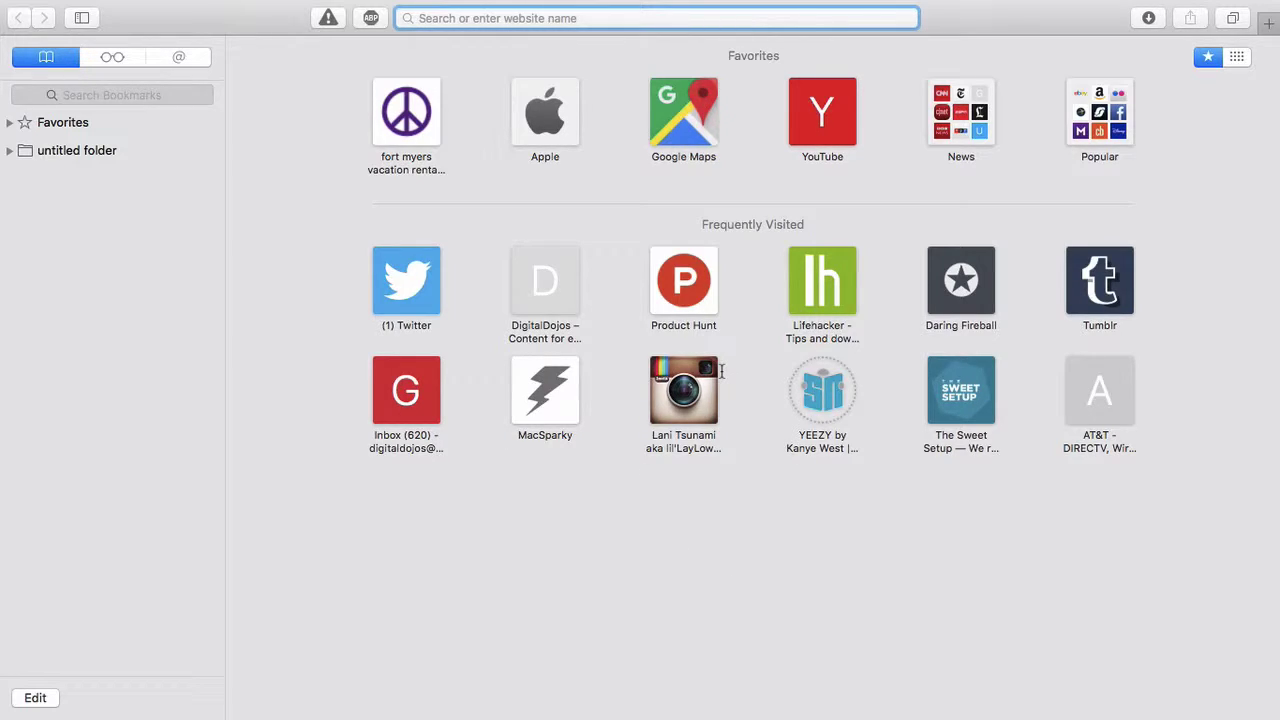
{"action": "mouse_move", "coordinate": [30, 3]}
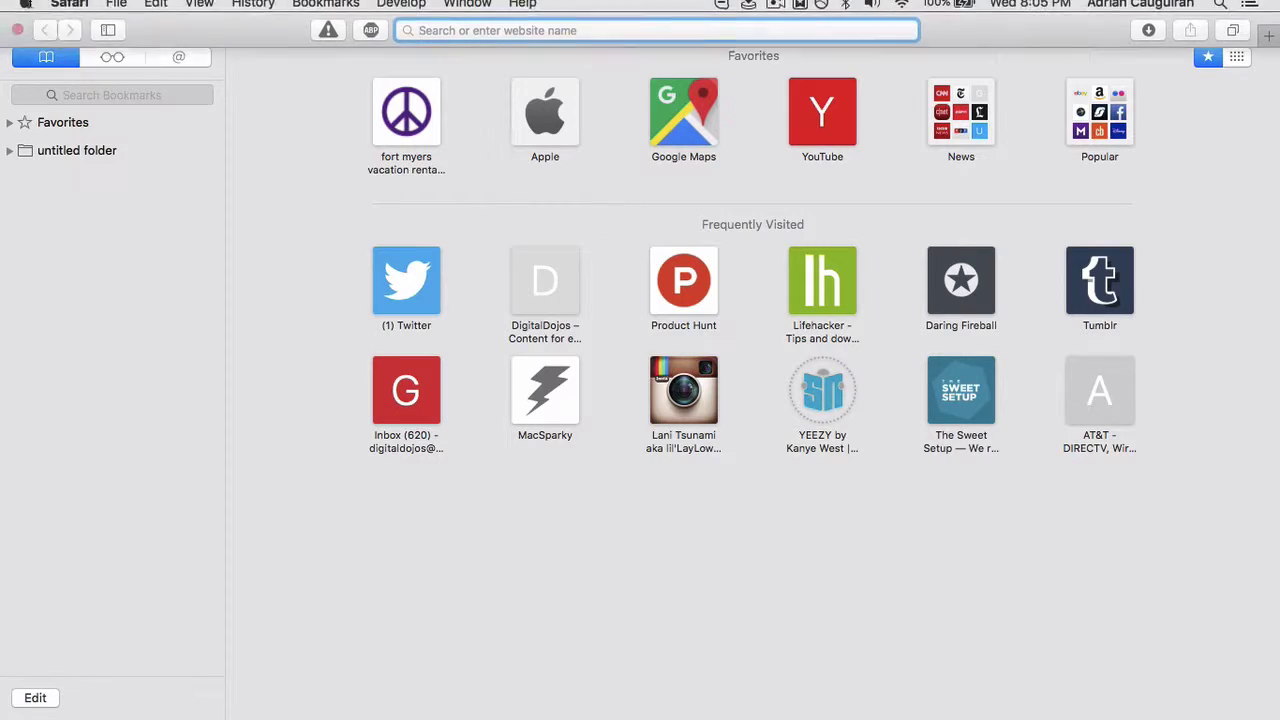
{"action": "left_click", "coordinate": [56, 38]}
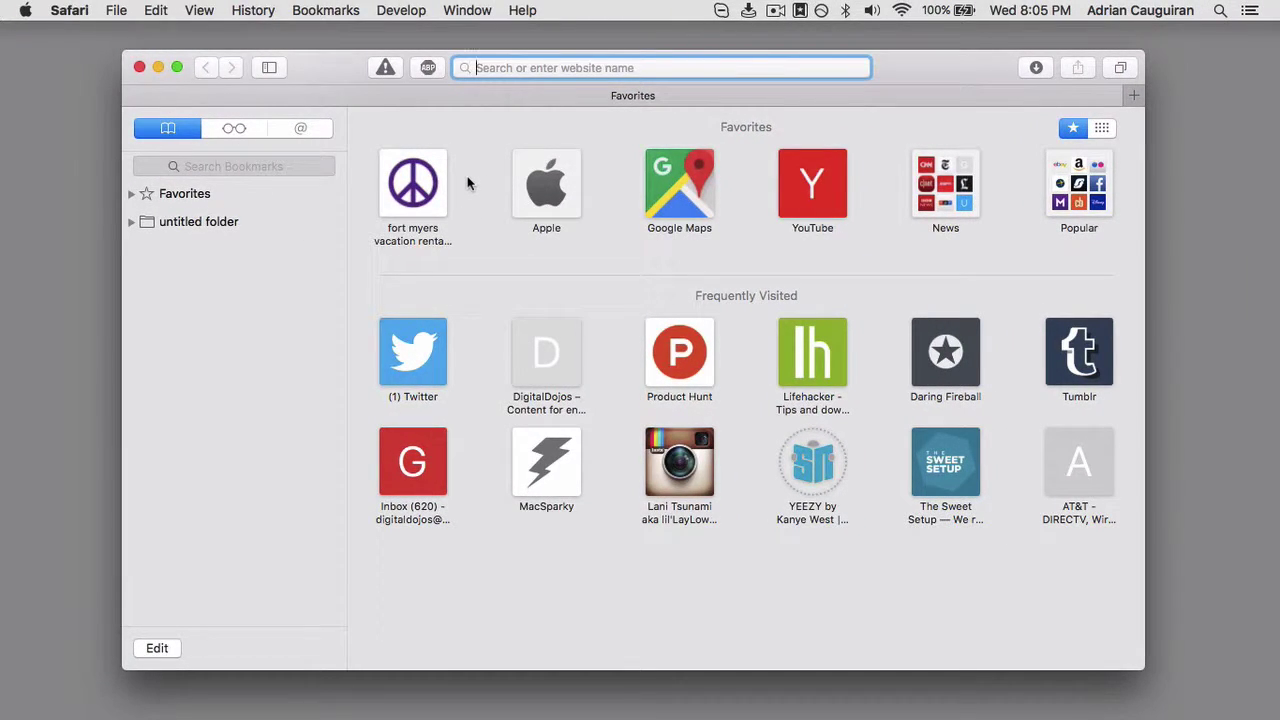
- Tile Safari into the left half of Split View, then leave Split View with Ctrl+Cmd+F
{"action": "left_click", "coordinate": [177, 66]}
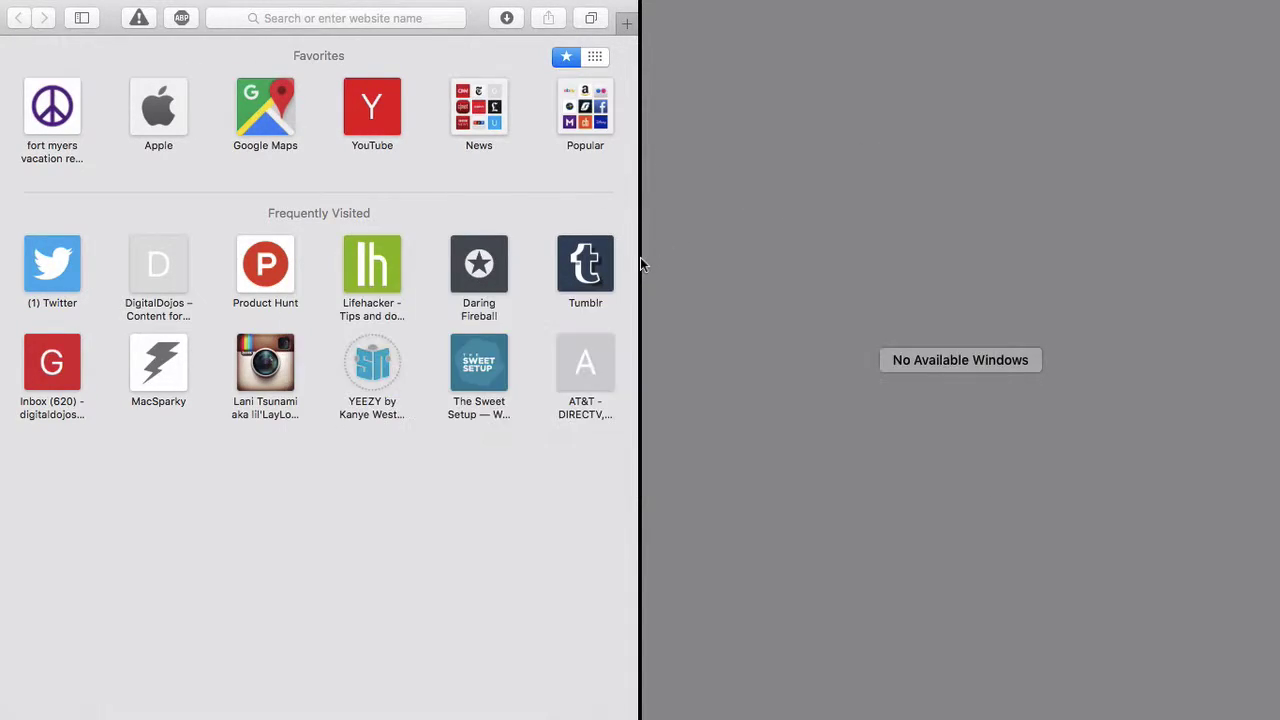
{"action": "key", "text": "ctrl+super+f"}
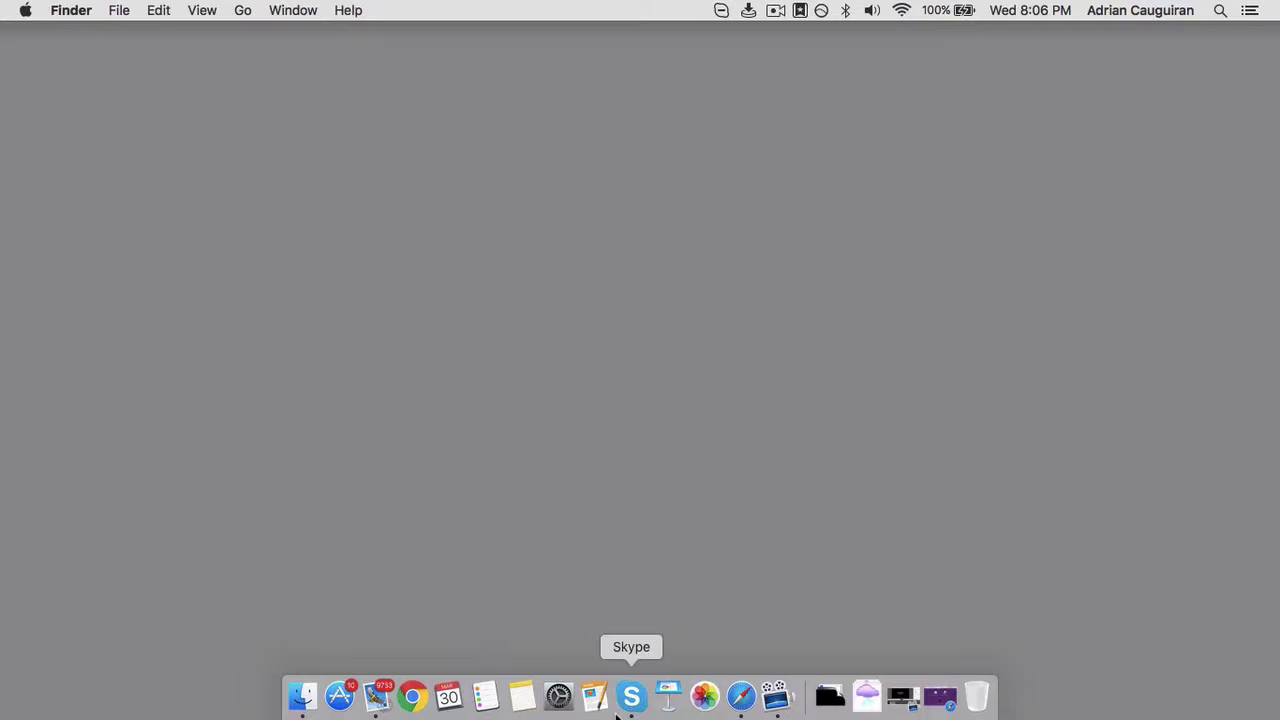
- Open the Trackpad preferences and view the Point & Click, Scroll & Zoom and More Gestures tabs
{"action": "left_click", "coordinate": [575, 707]}
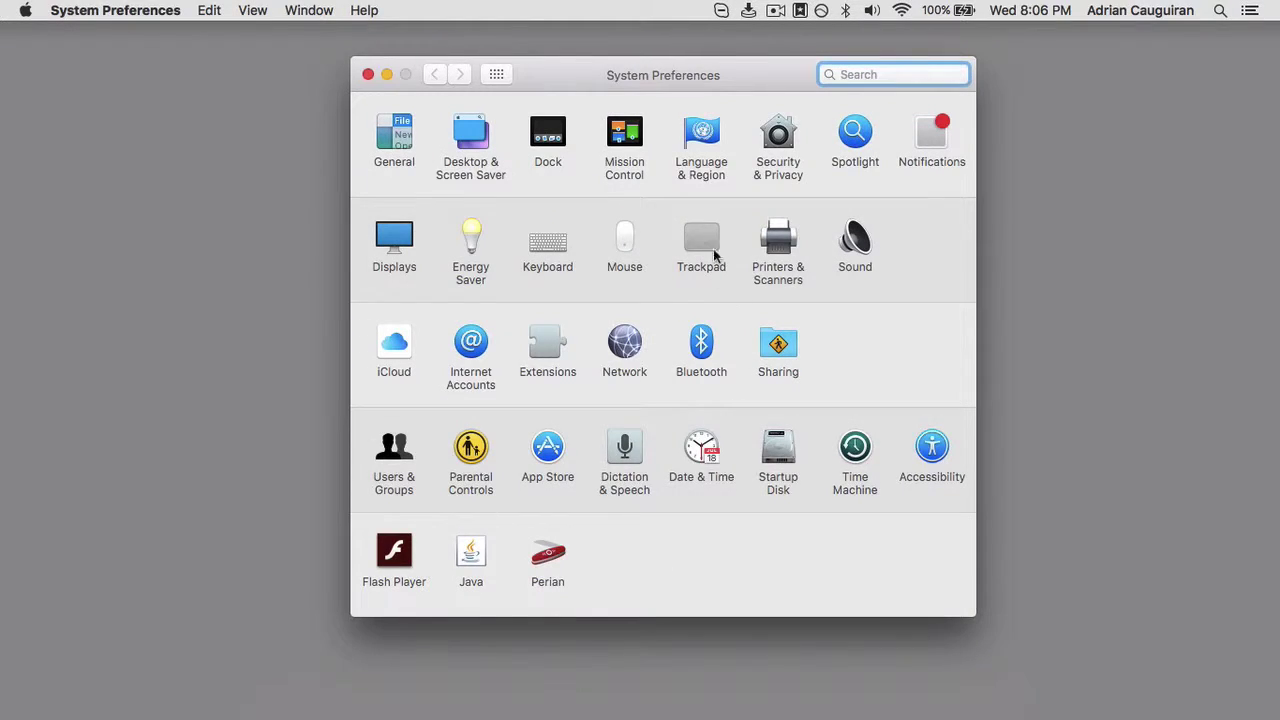
{"action": "left_click", "coordinate": [712, 241]}
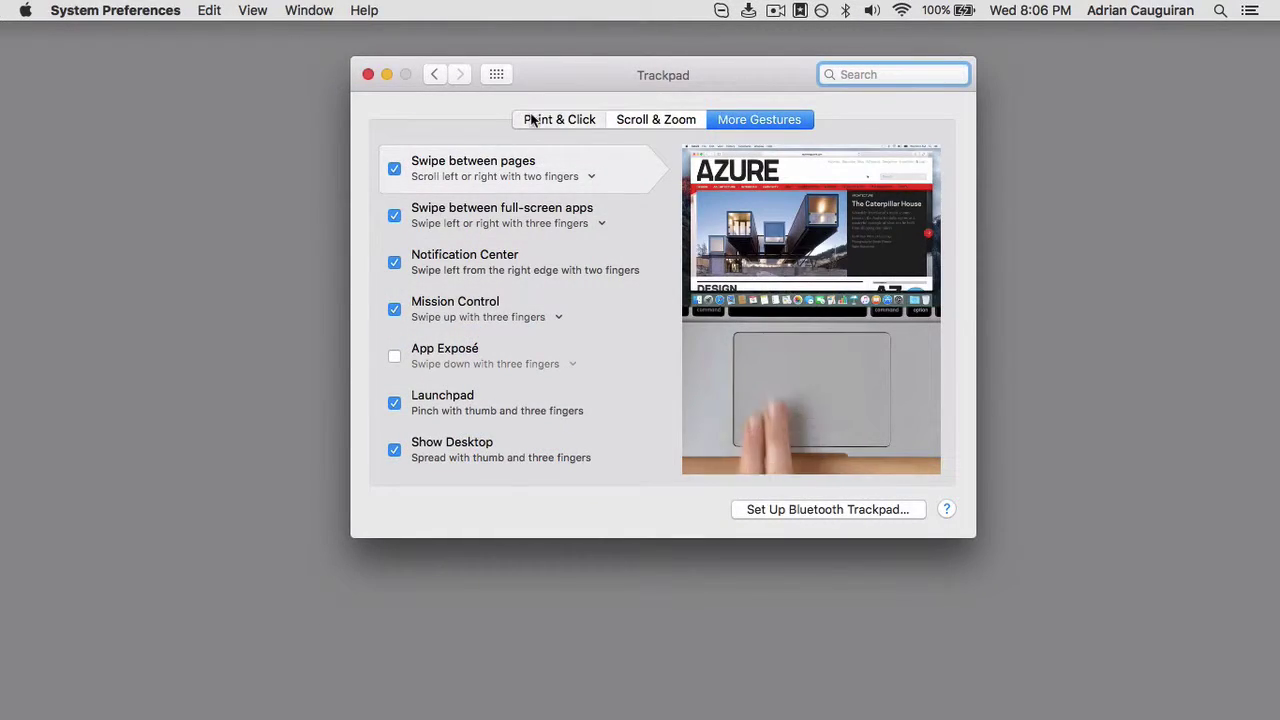
{"action": "left_click", "coordinate": [531, 119]}
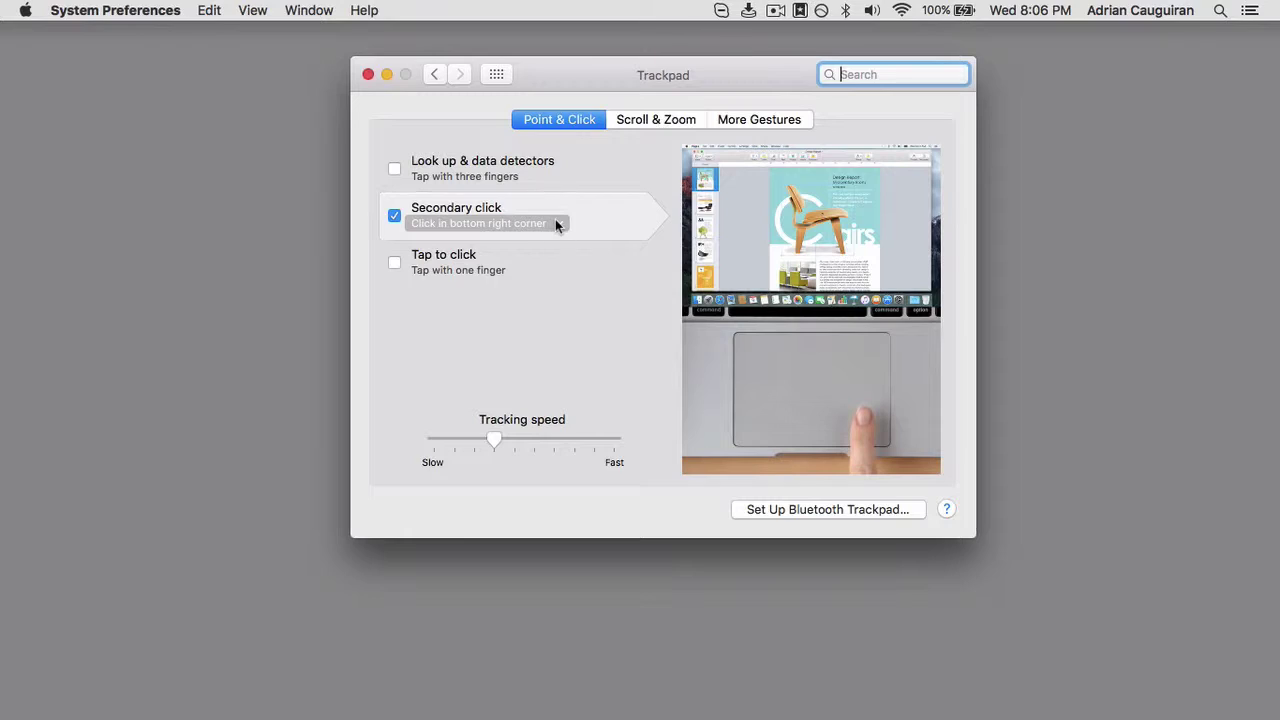
{"action": "left_click", "coordinate": [652, 119]}
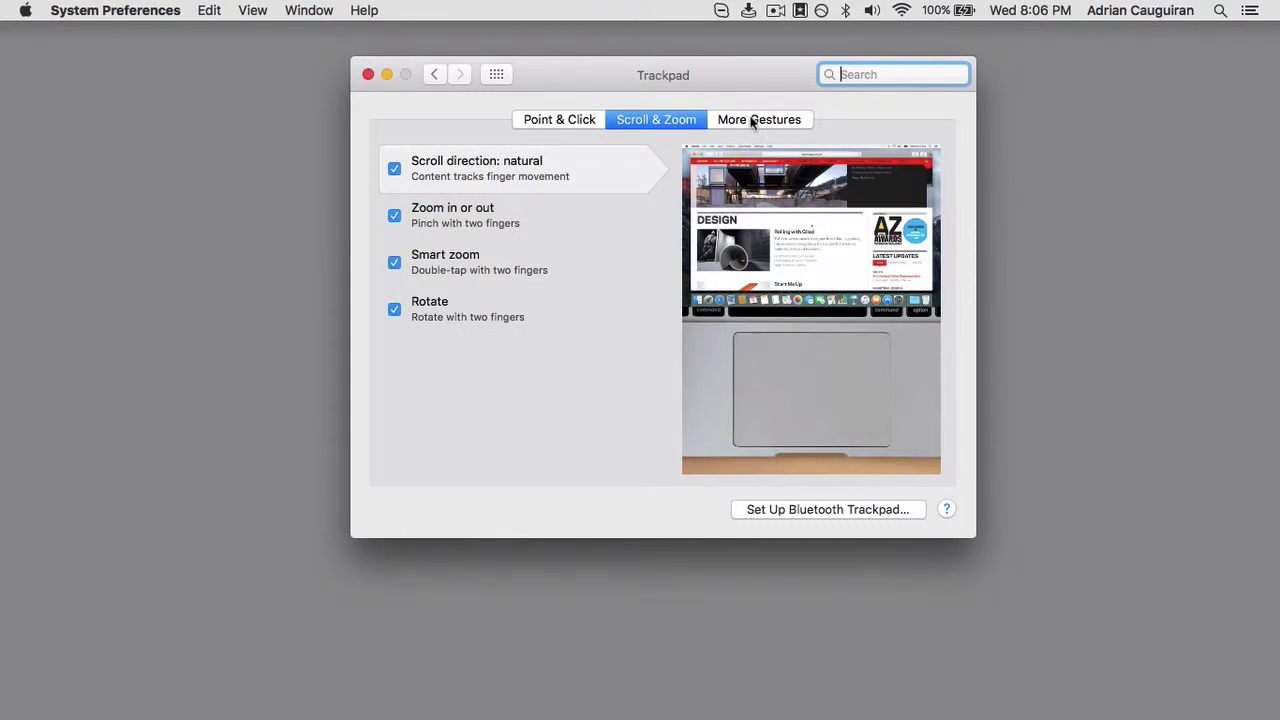
{"action": "left_click", "coordinate": [752, 120]}
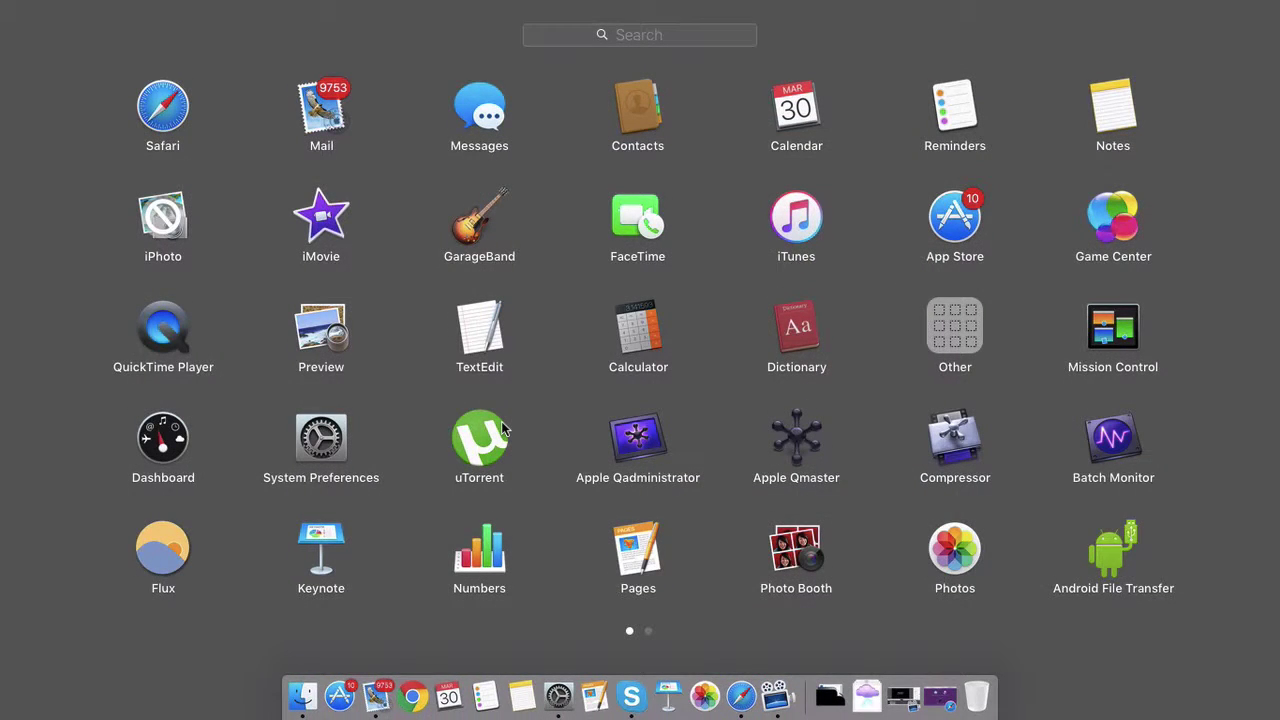
- Dismiss Launchpad, add Desktop 2 in Mission Control, and switch between spaces
{"action": "scroll", "coordinate": [659, 299], "scroll_direction": "right", "scroll_amount": 5}
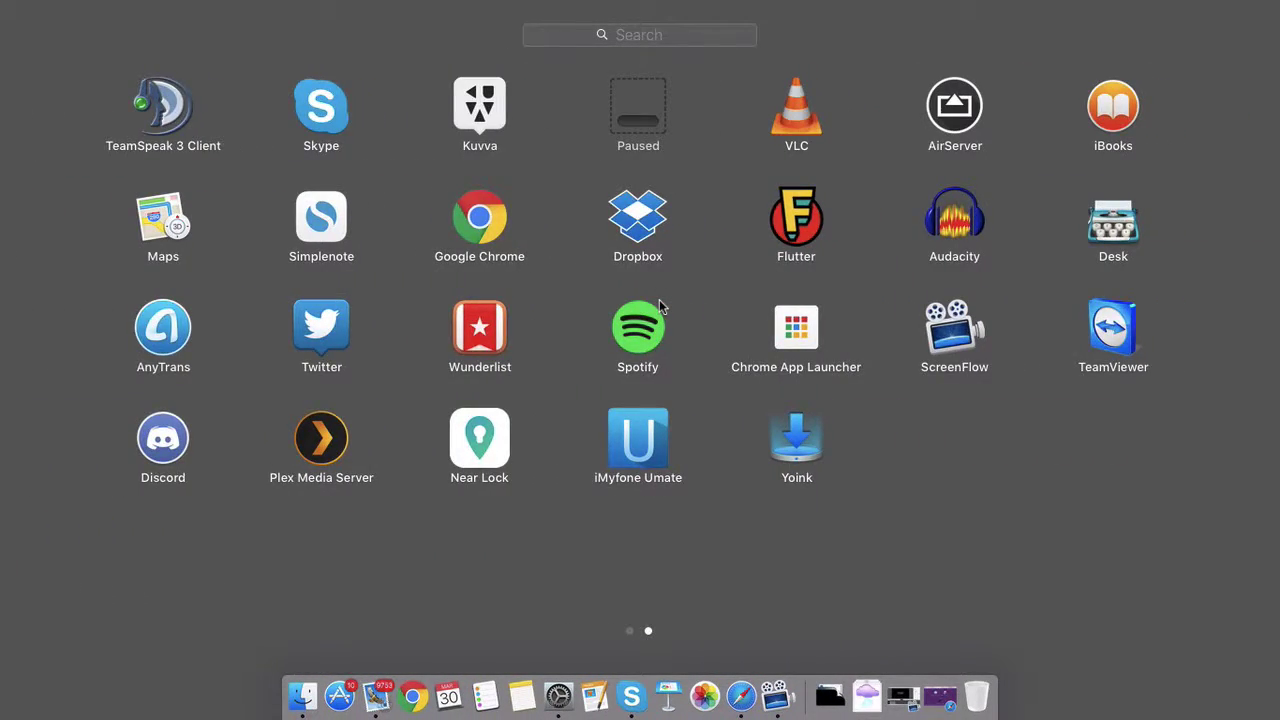
{"action": "left_click", "coordinate": [680, 553]}
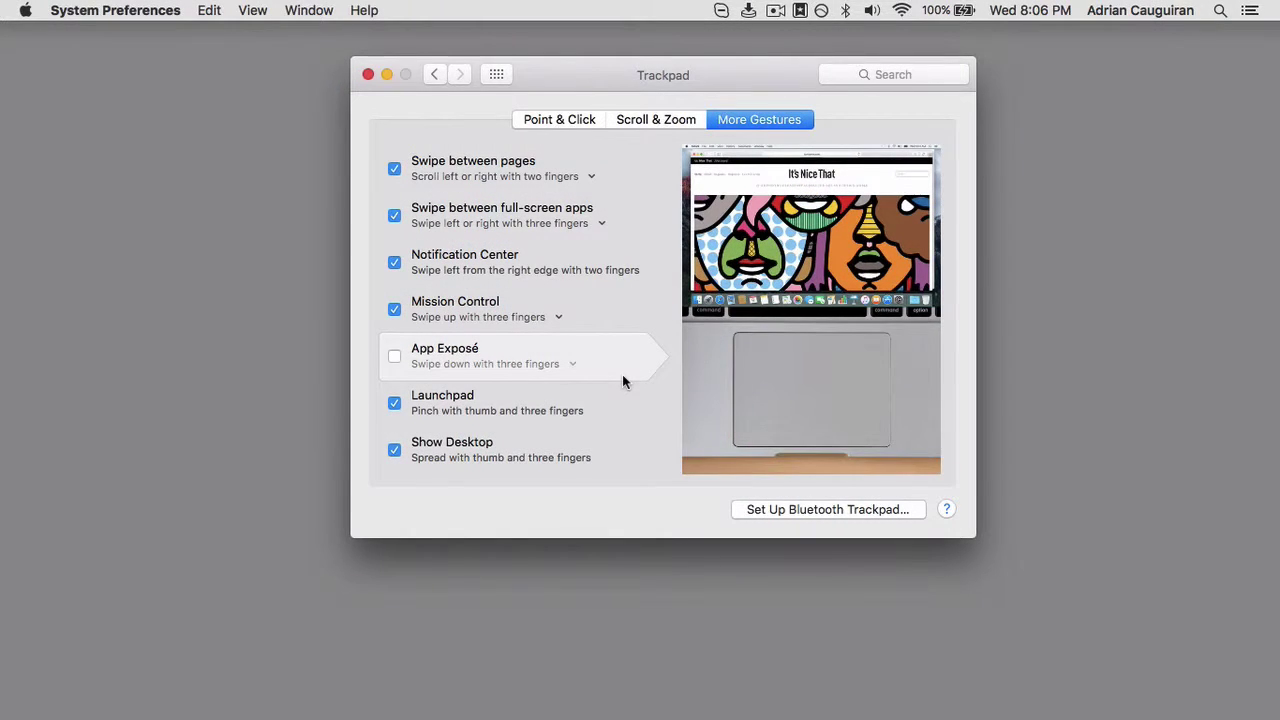
{"action": "key", "text": "ctrl+Up"}
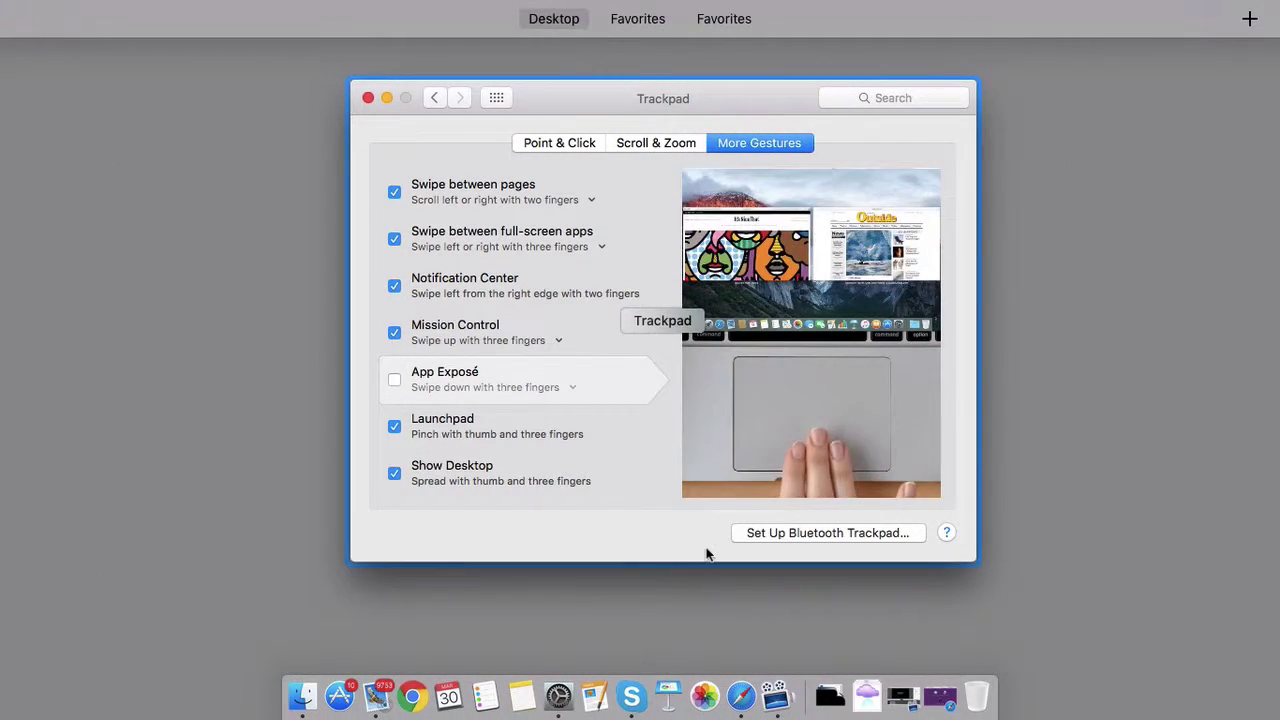
{"action": "mouse_move", "coordinate": [651, 12]}
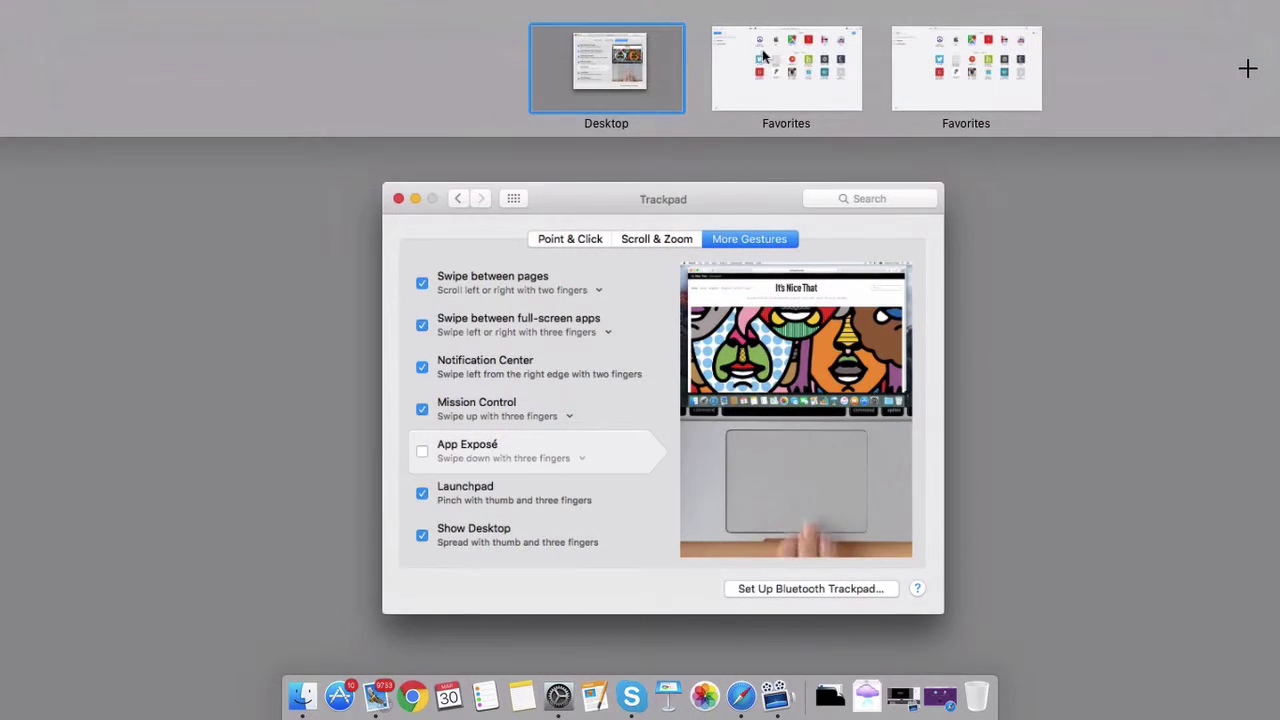
{"action": "left_click", "coordinate": [1237, 55]}
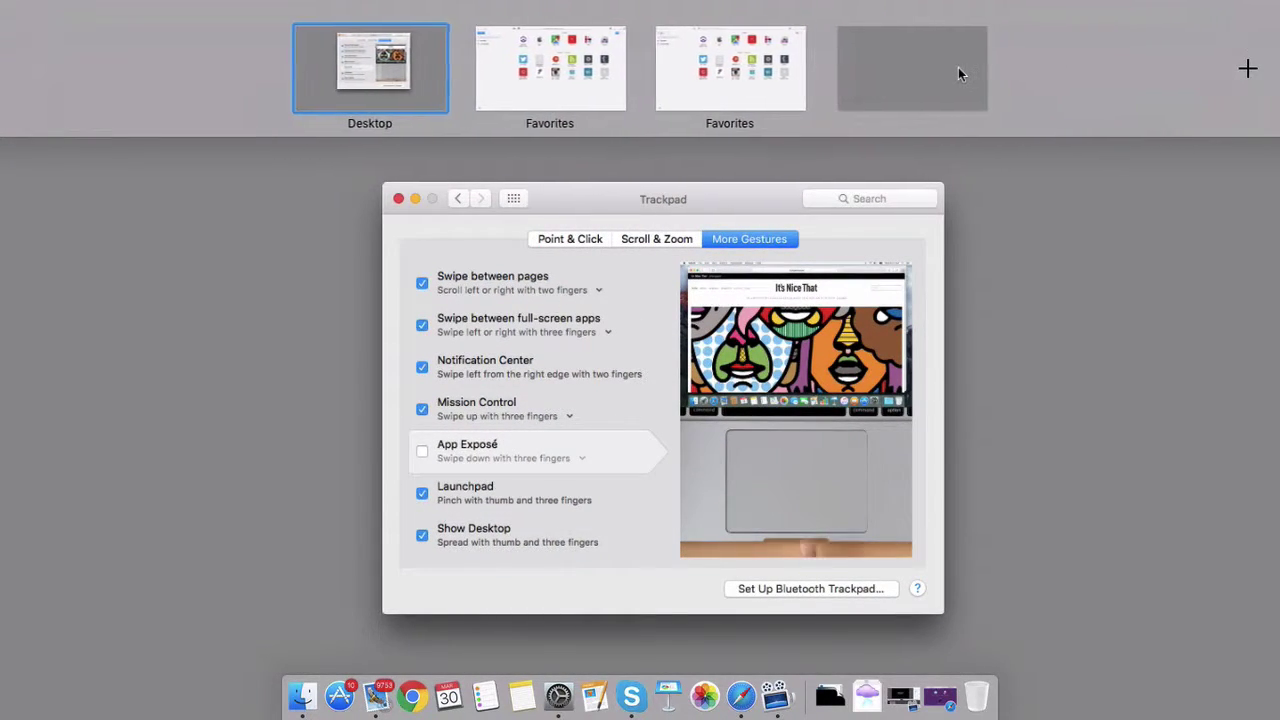
{"action": "left_click", "coordinate": [957, 67]}
{"action": "key", "text": "ctrl+Left"}
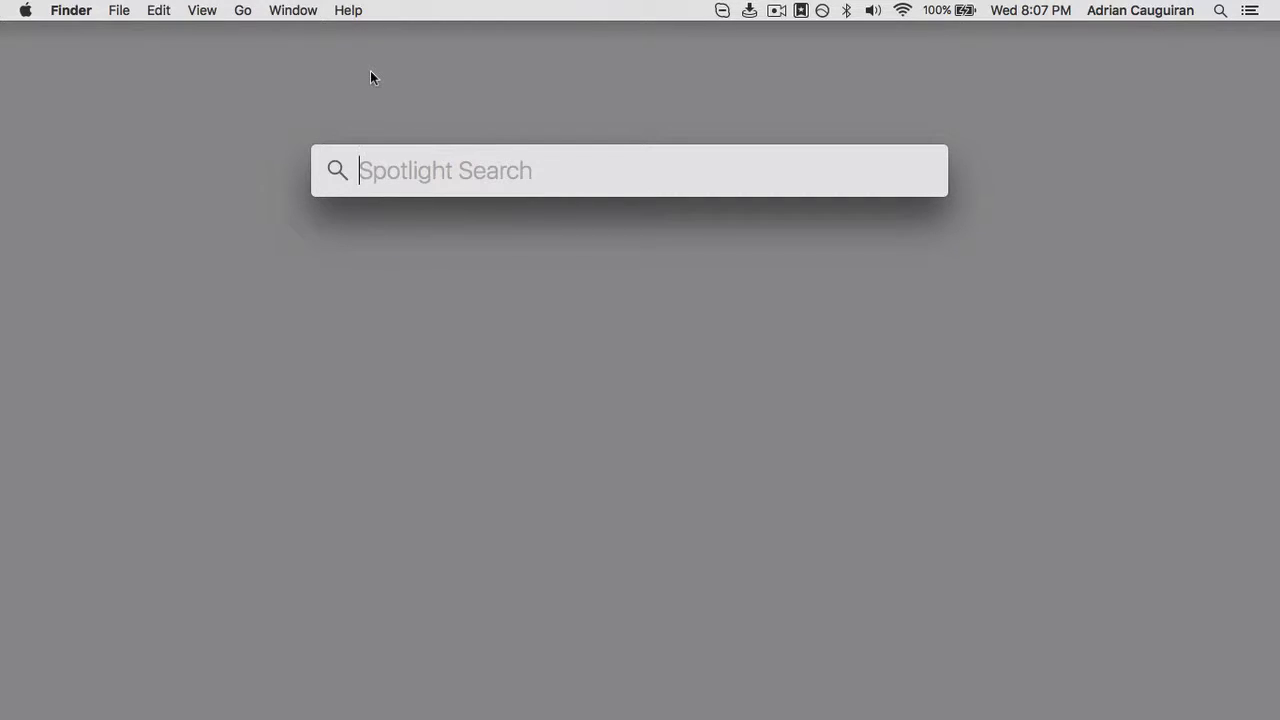
- Calculate 56x5 in Spotlight to get 280, then clear the query
{"action": "type", "text": "56x5"}
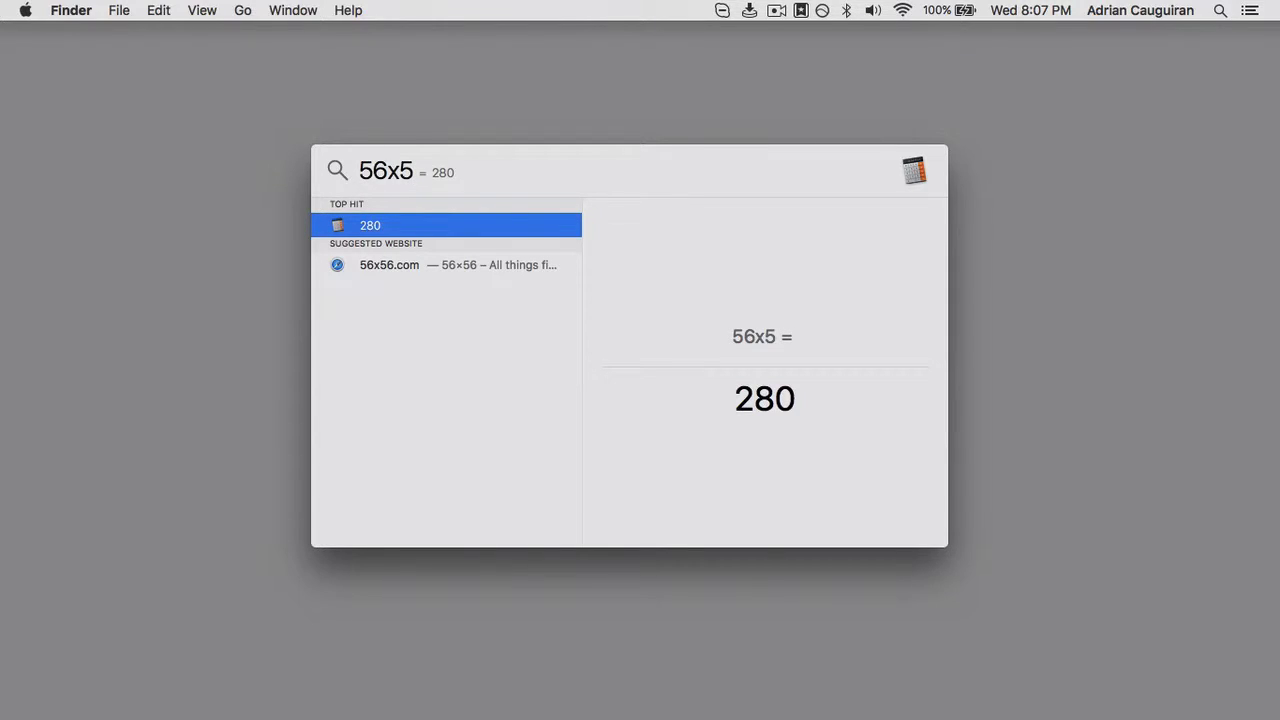
{"action": "key", "text": "super+a"}
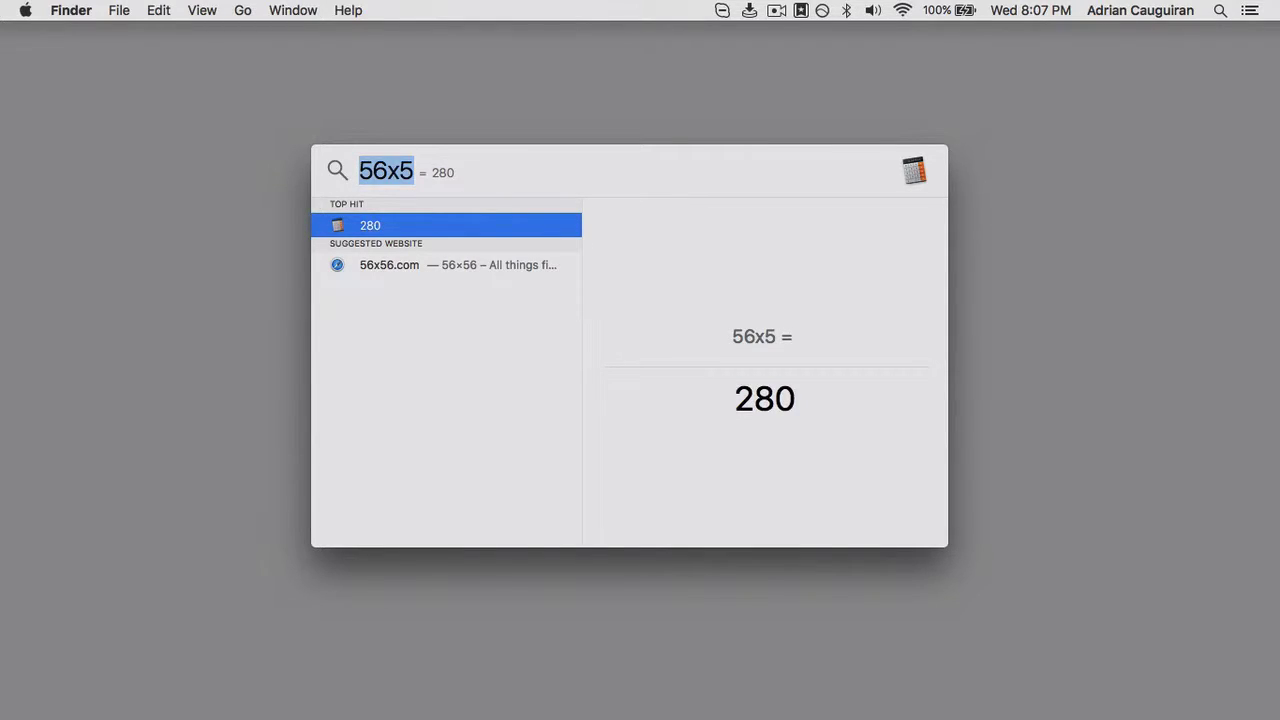
{"action": "key", "text": "BackSpace"}
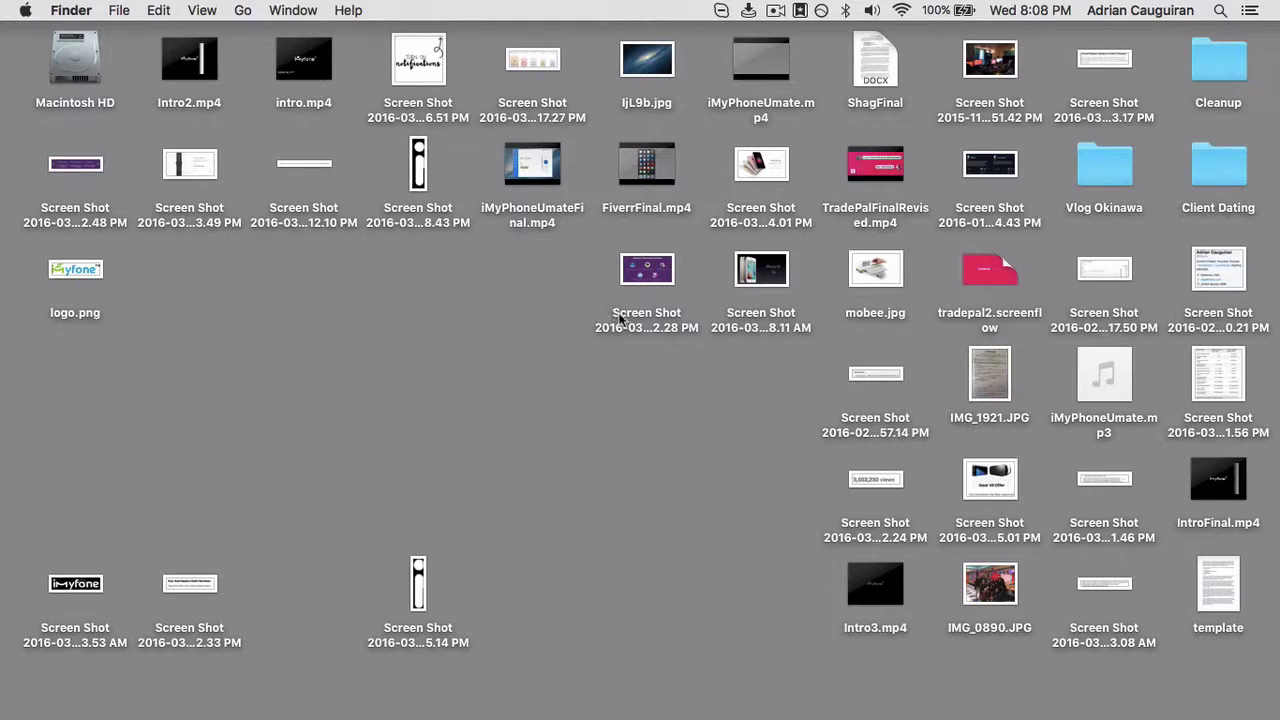
- Drop two desktop screenshots onto the Yoink shelf and switch to the Safari space
{"action": "left_click_drag", "start_coordinate": [623, 318], "coordinate": [46, 371]}
{"action": "left_click_drag", "start_coordinate": [189, 168], "coordinate": [78, 393]}
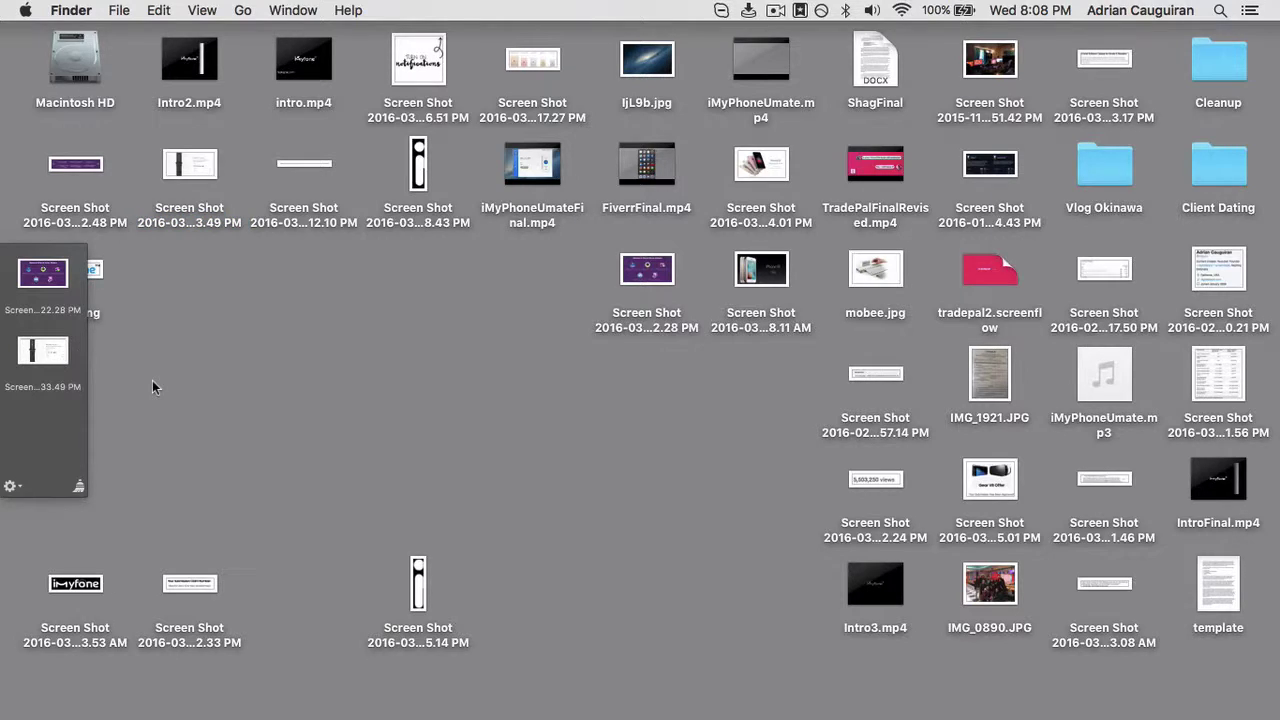
{"action": "key", "text": "ctrl+Right"}
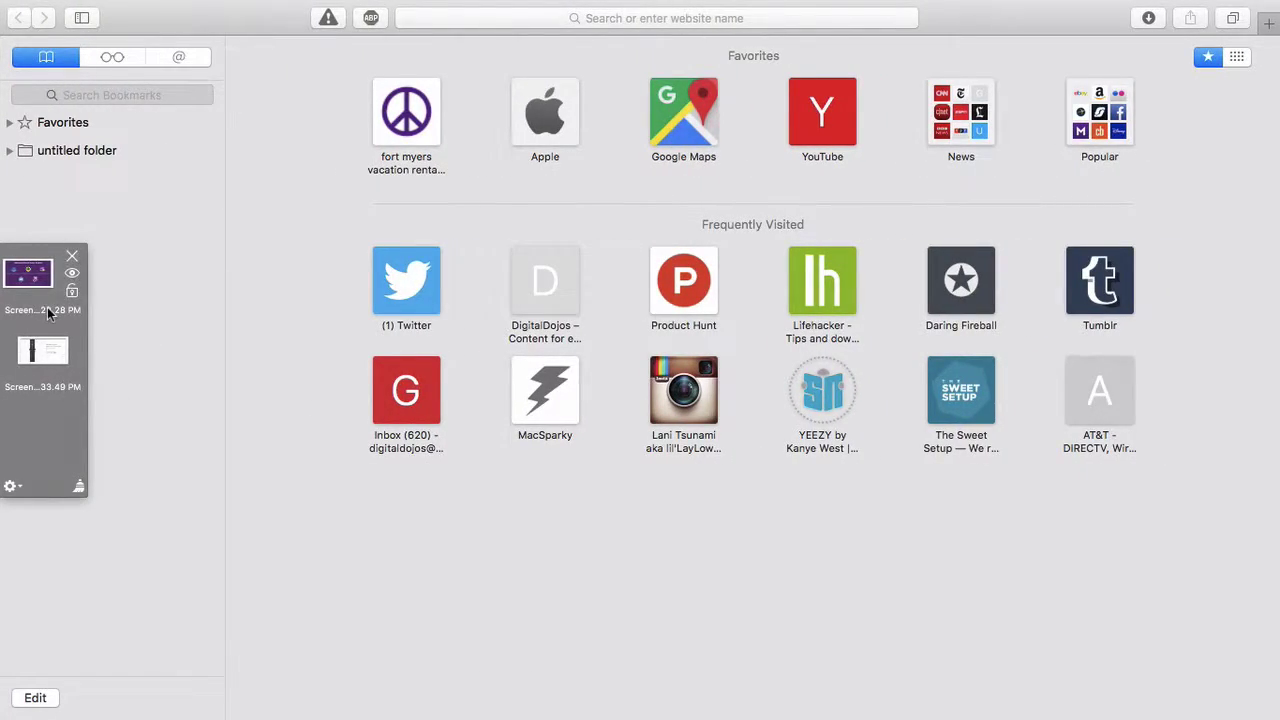
- Swipe between the desktop and Safari spaces, opening and closing the home folder window
{"action": "mouse_move", "coordinate": [51, 348]}
{"action": "key", "text": "ctrl+Left"}
{"action": "key", "text": "ctrl+Right"}
{"action": "mouse_move", "coordinate": [372, 712]}
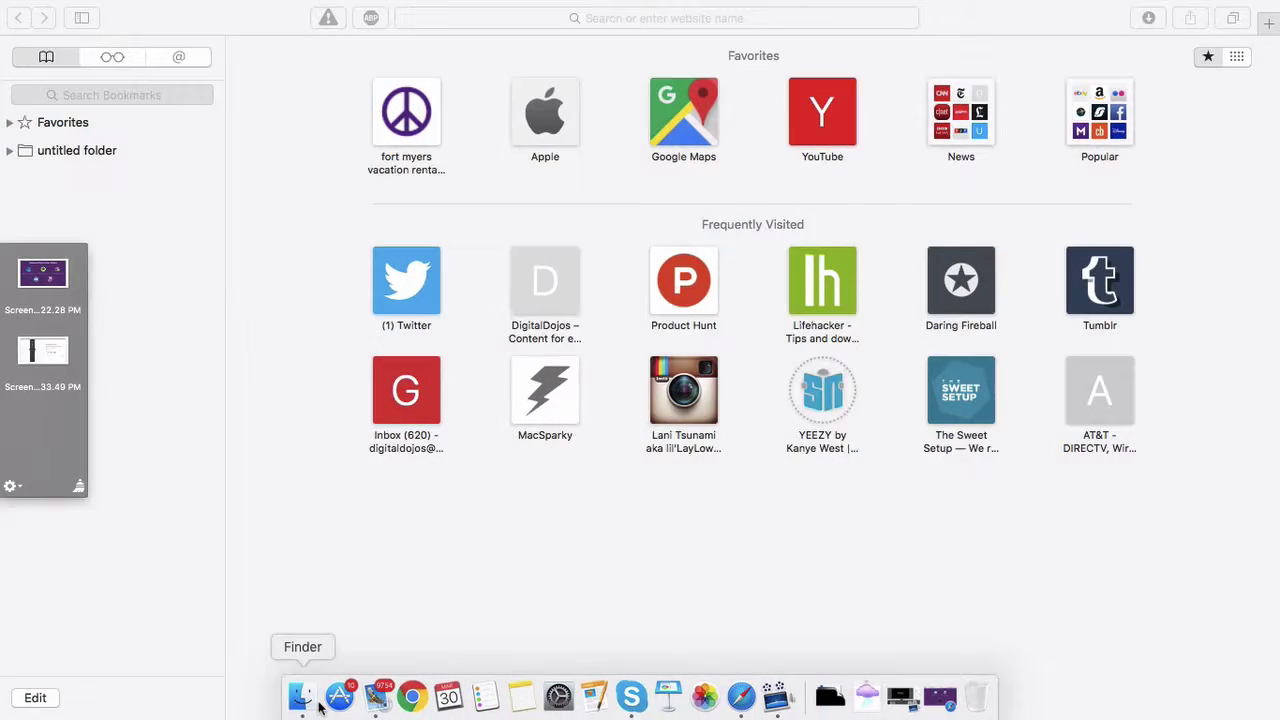
{"action": "left_click", "coordinate": [319, 705]}
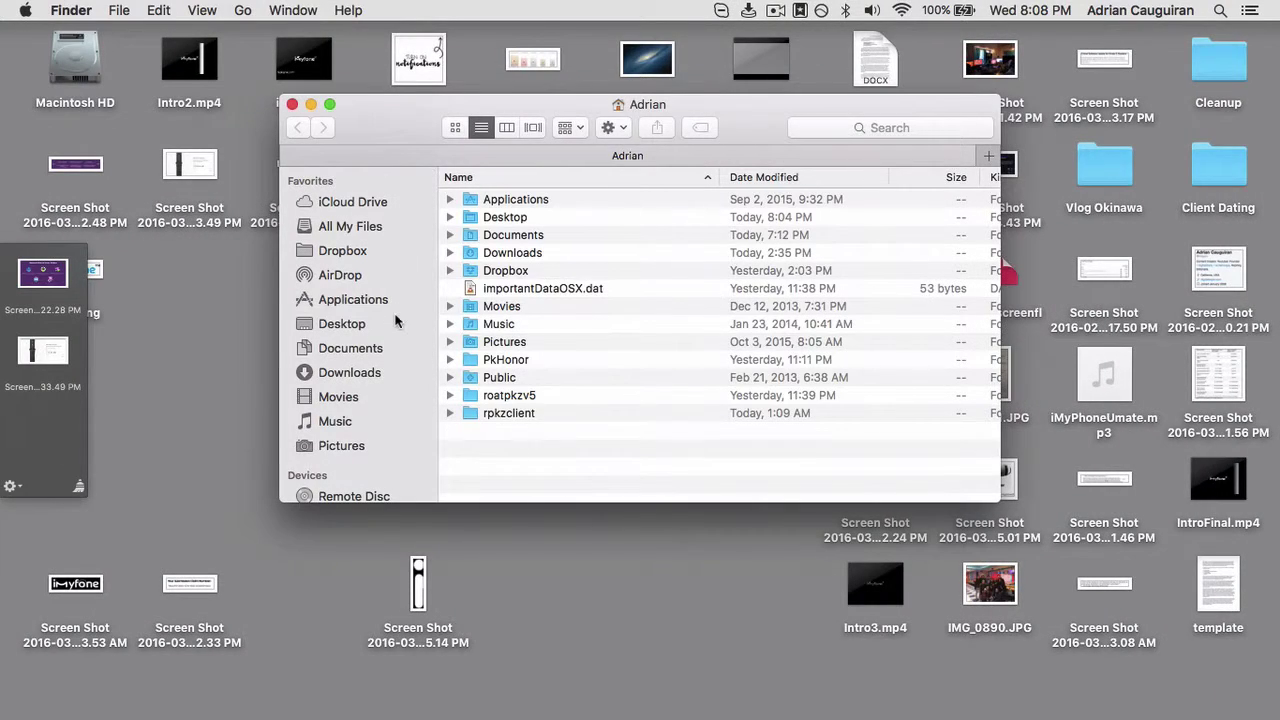
{"action": "left_click", "coordinate": [291, 104]}
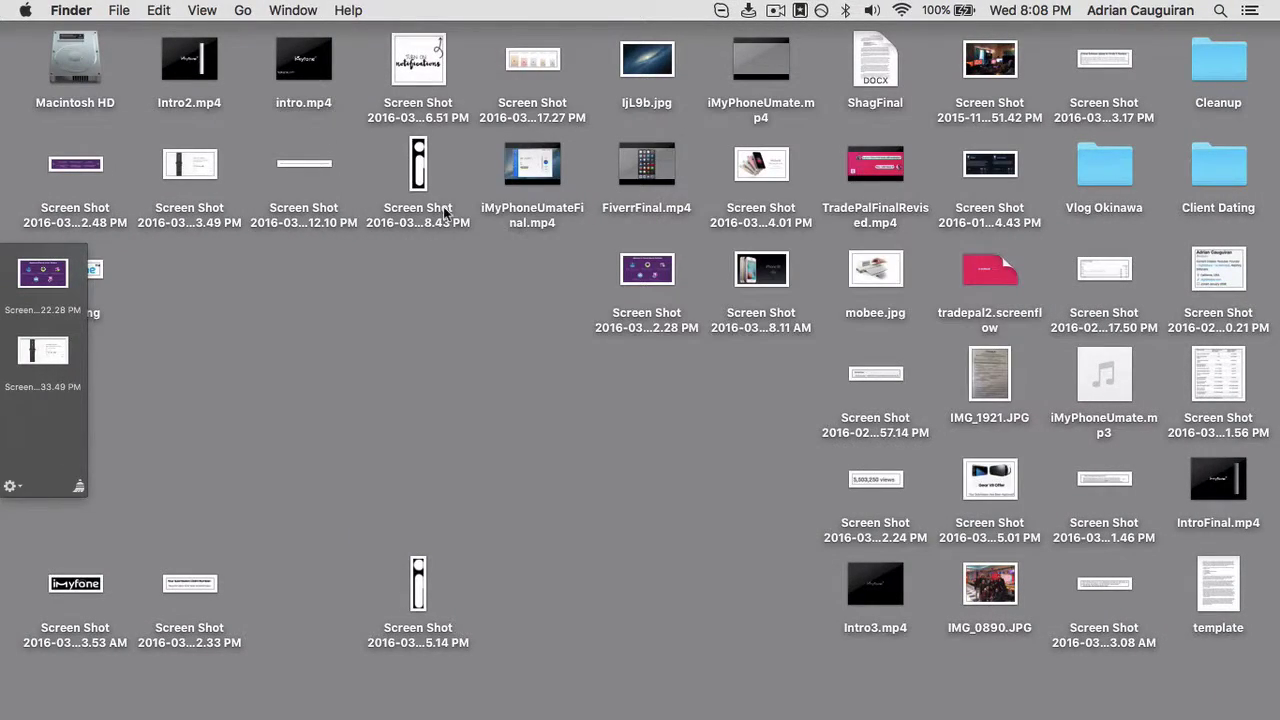
{"action": "key", "text": "ctrl+Right"}
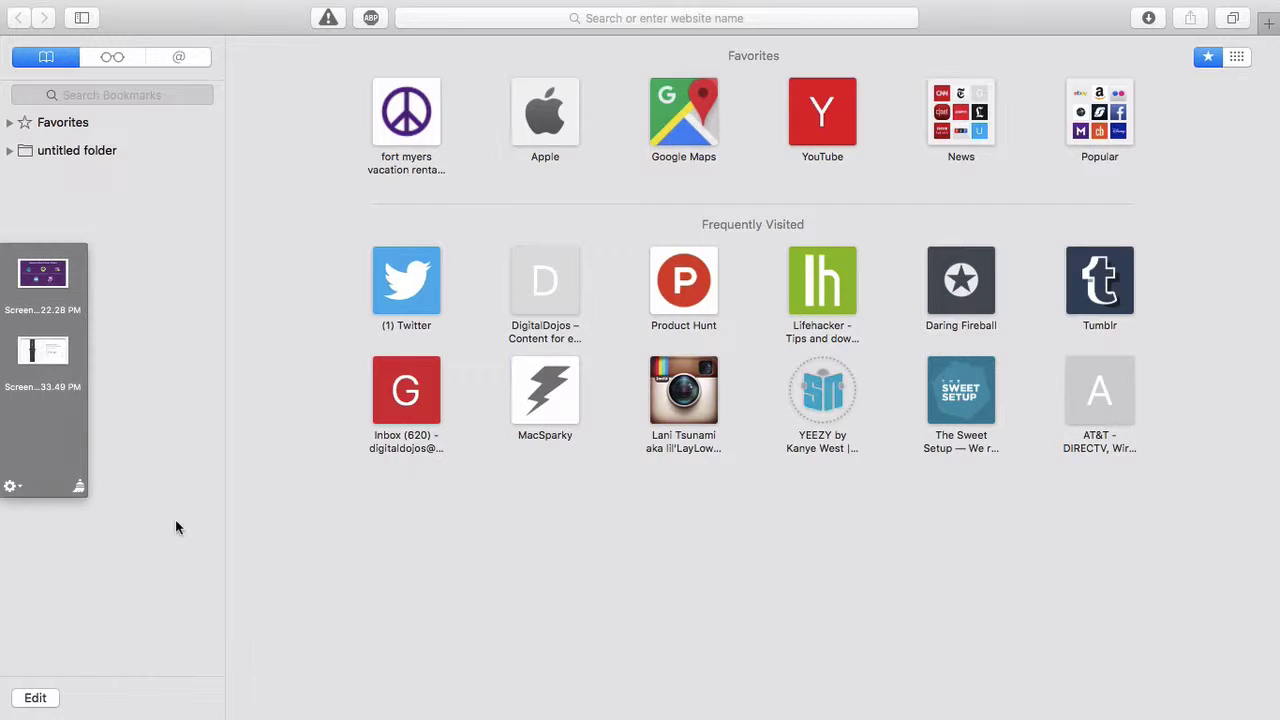
{"action": "key", "text": "ctrl+Left"}
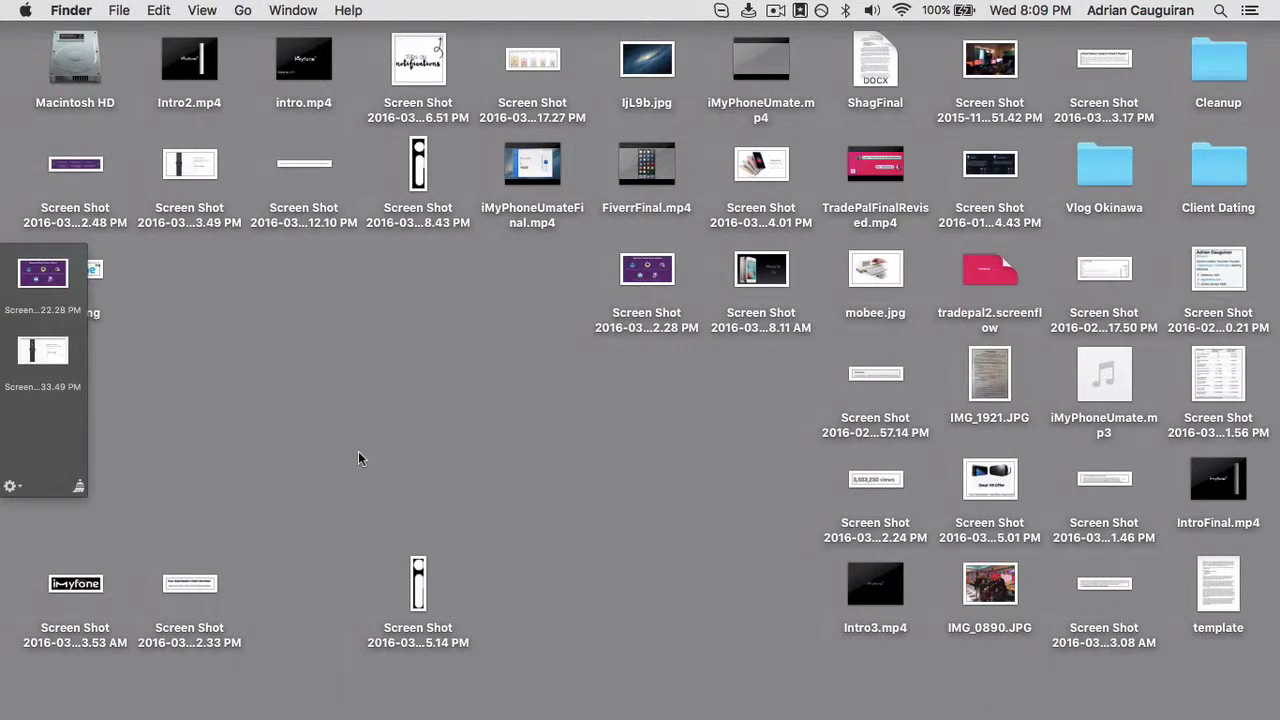